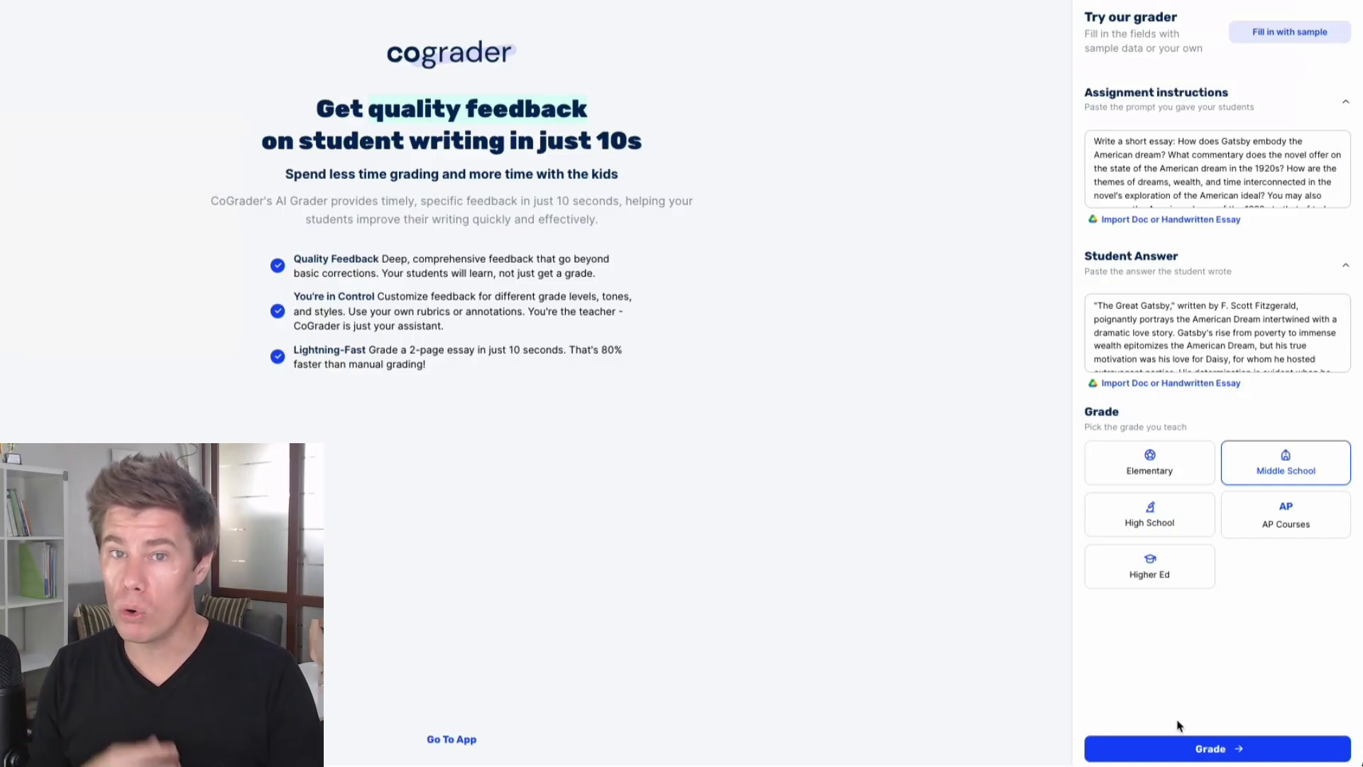
Grade the Gatsby essay, then regrade it at High School level.
{"action": "left_click", "coordinate": [1180, 747]}
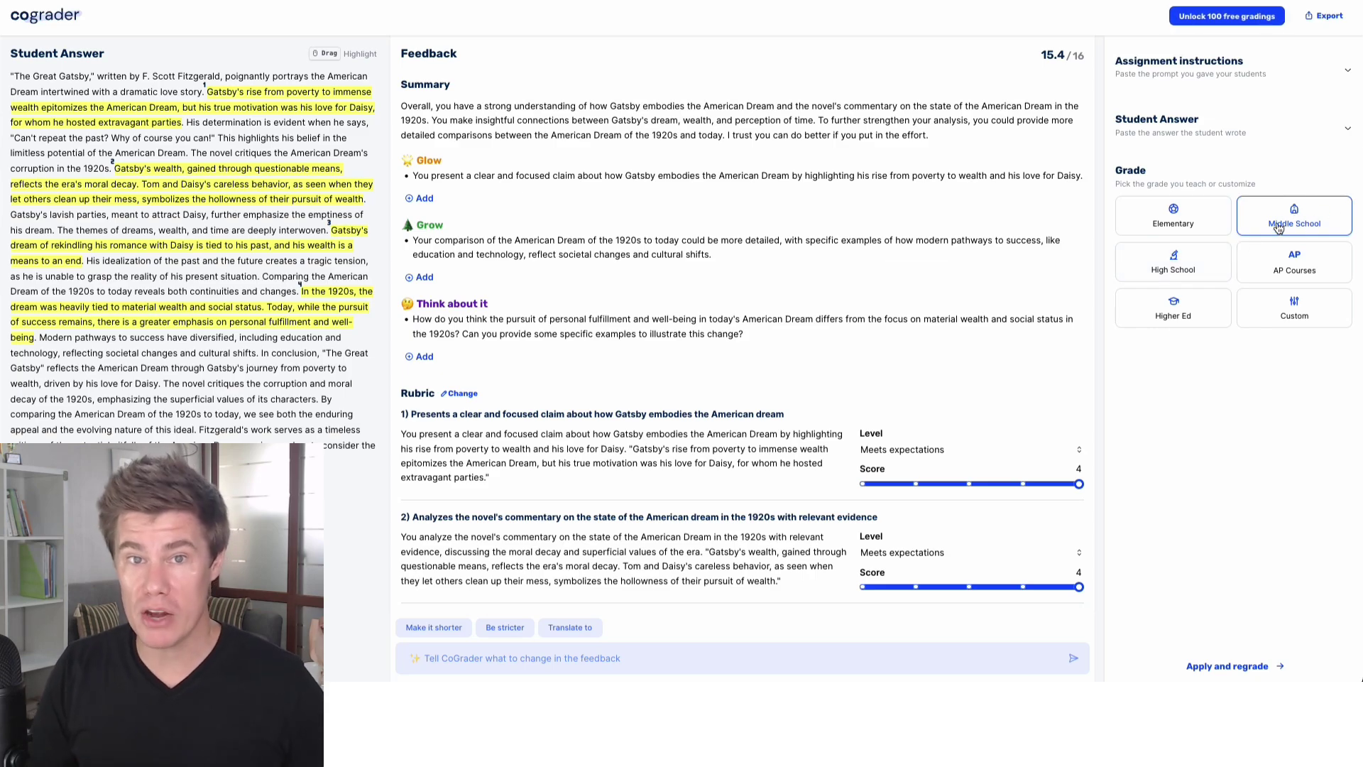
{"action": "left_click", "coordinate": [1218, 271]}
{"action": "left_click", "coordinate": [1223, 663]}
{"action": "left_click", "coordinate": [711, 360]}
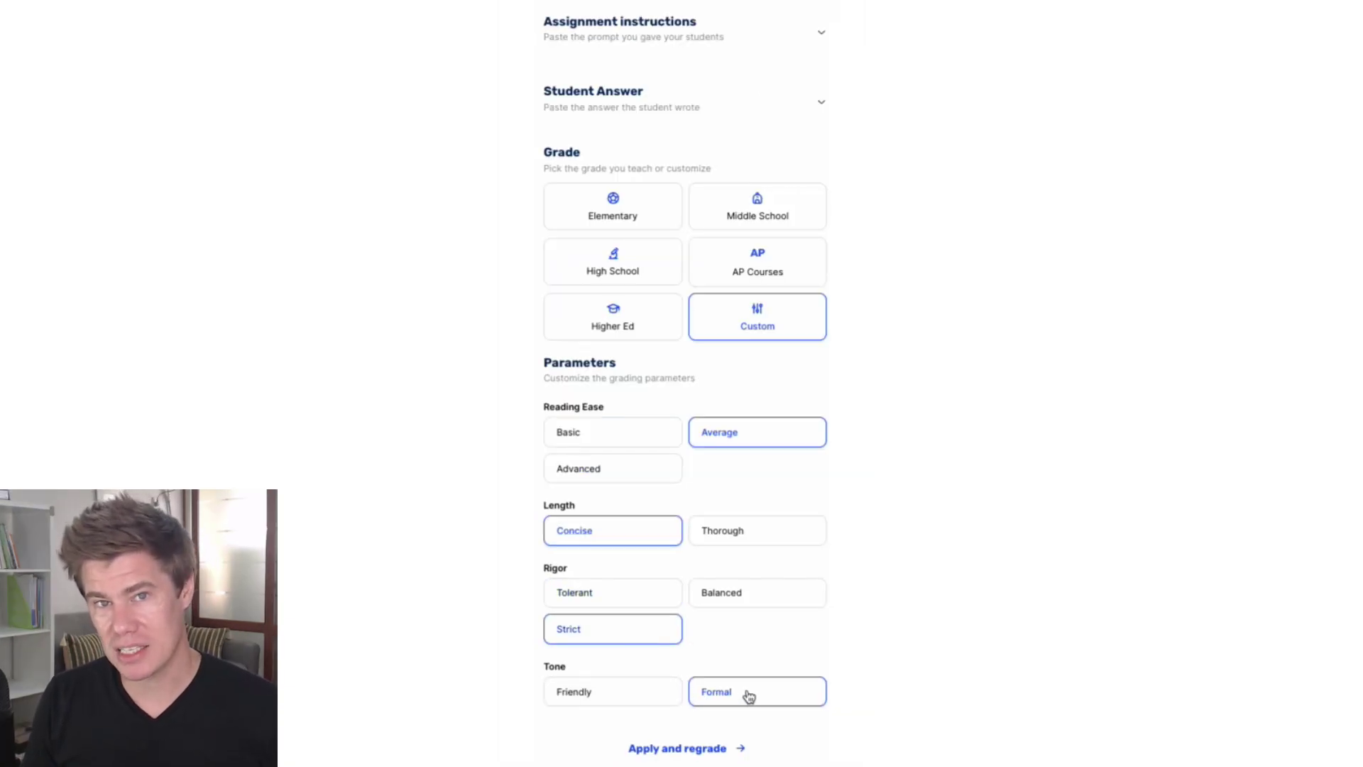
Regrade the essay with Formal tone and Advanced reading ease custom parameters.
{"action": "left_click", "coordinate": [749, 694]}
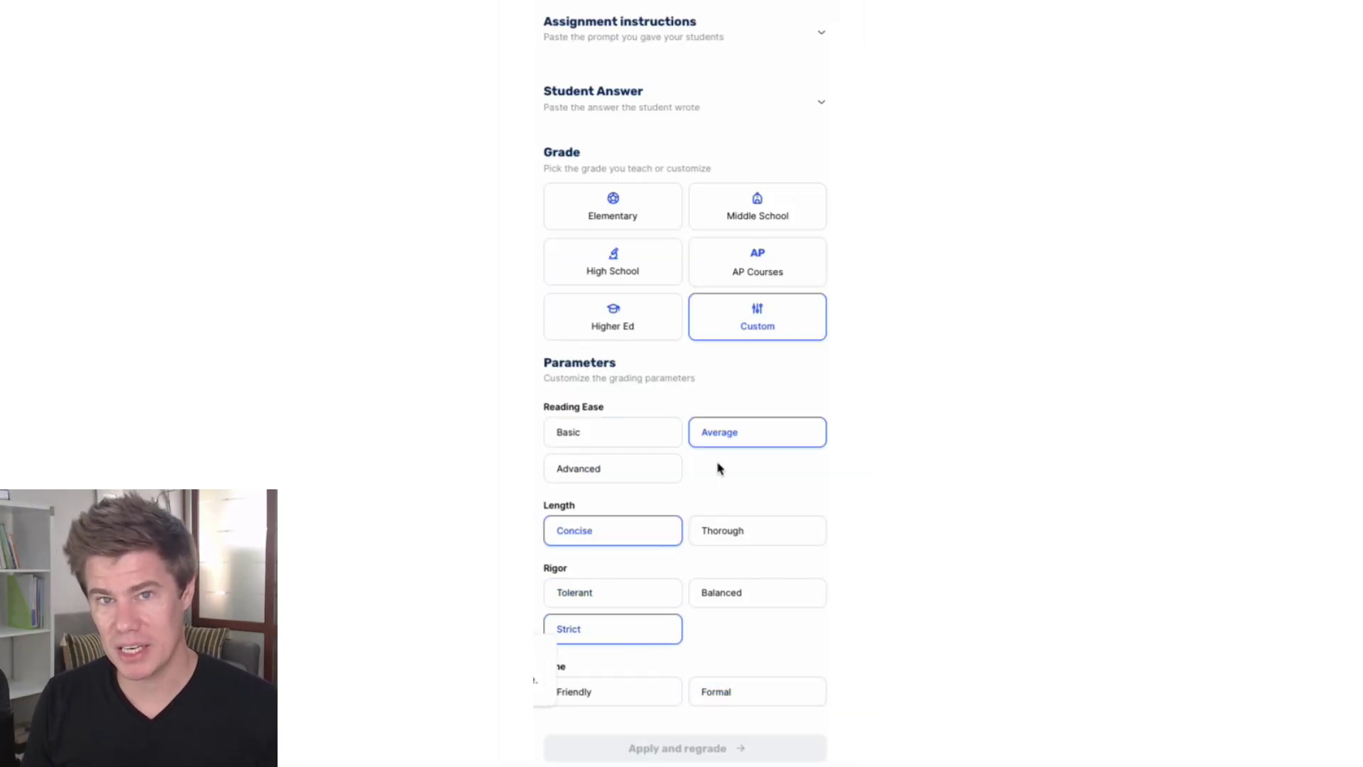
{"action": "left_click", "coordinate": [749, 692]}
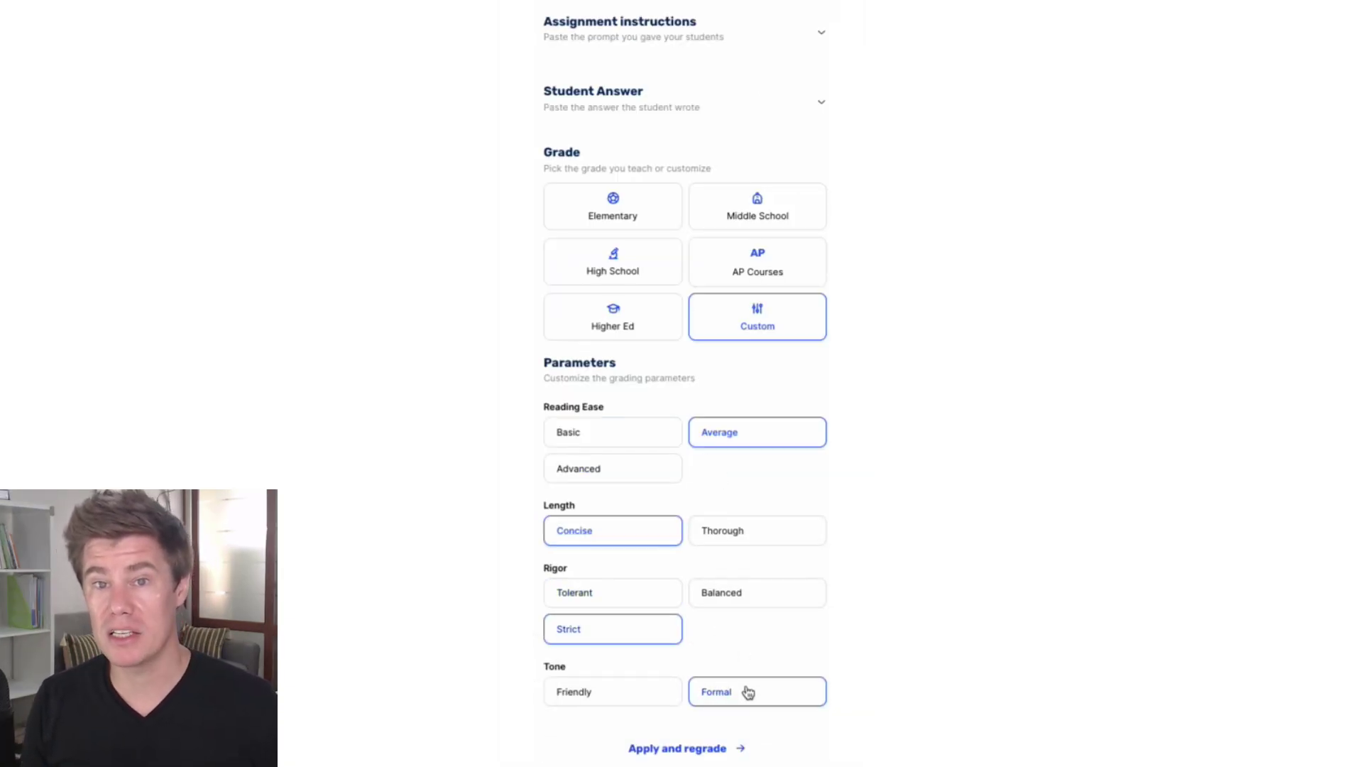
{"action": "left_click", "coordinate": [619, 474]}
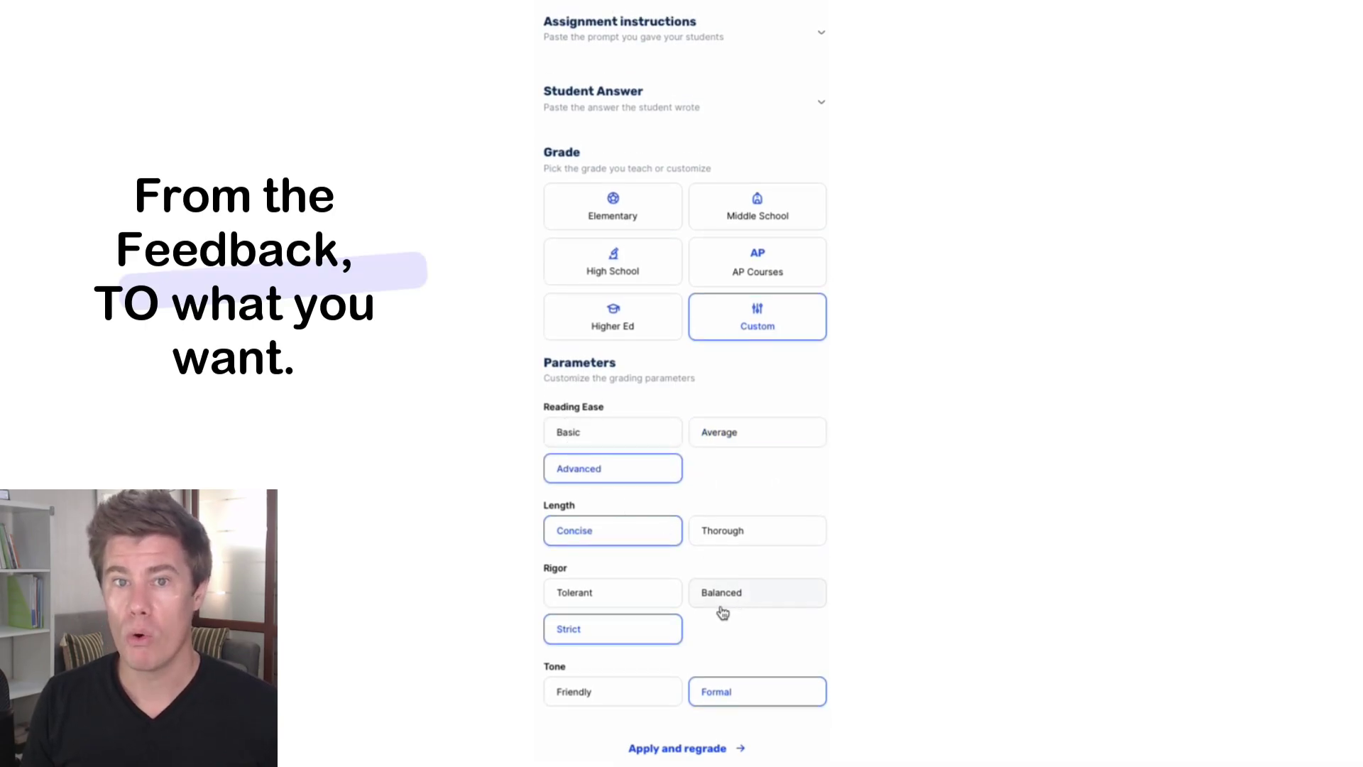
{"action": "left_click", "coordinate": [692, 747]}
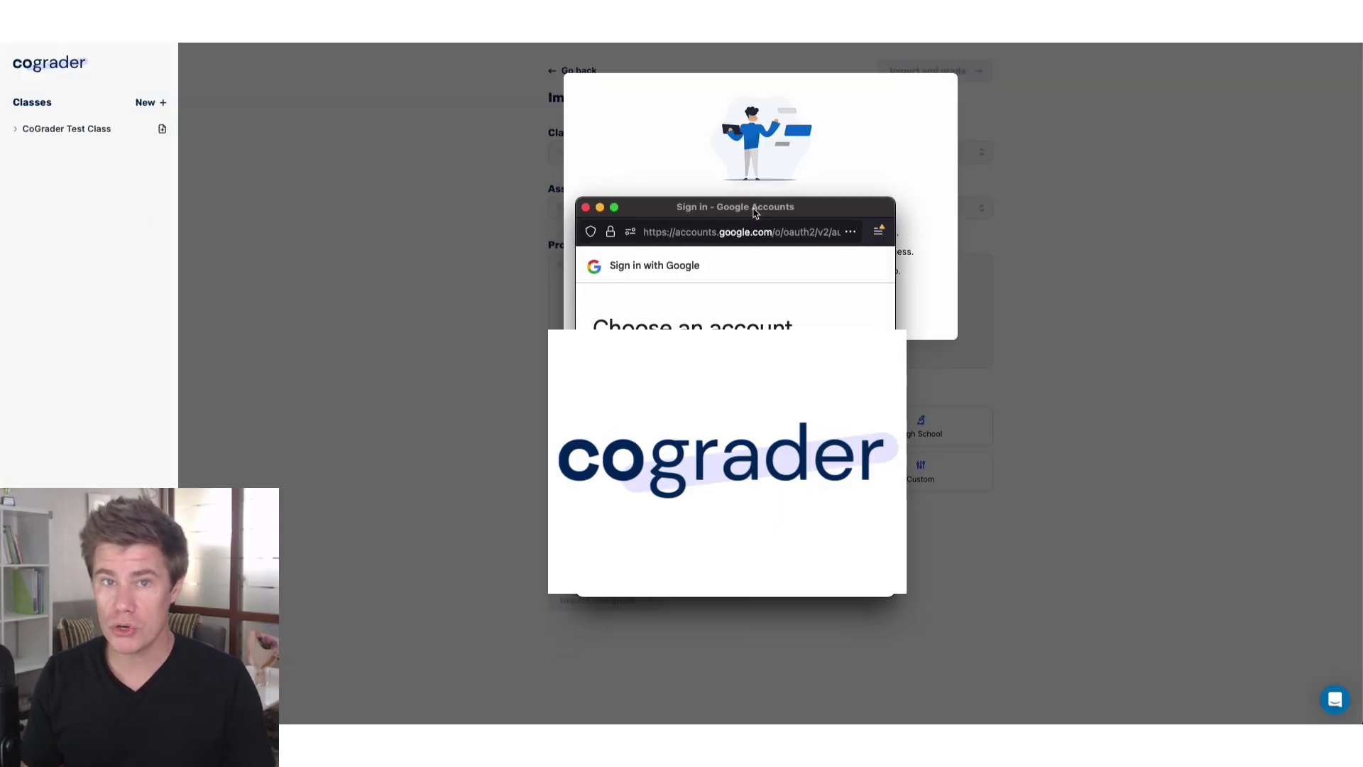
Select CoGrader Test Class as the Google Classroom class to import.
{"action": "scroll", "coordinate": [735, 292], "scroll_direction": "down", "scroll_amount": 1}
{"action": "scroll", "coordinate": [735, 291], "scroll_direction": "down", "scroll_amount": 1}
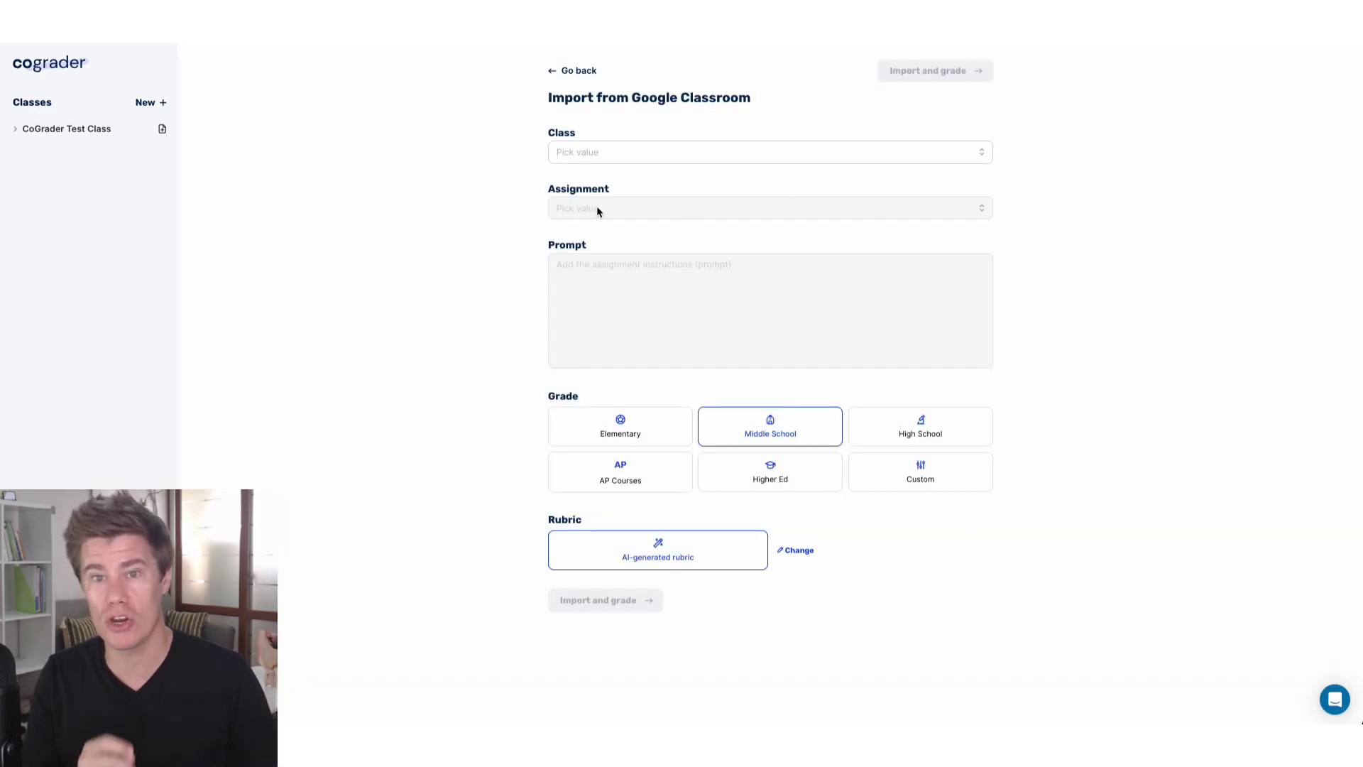
{"action": "left_click", "coordinate": [687, 152]}
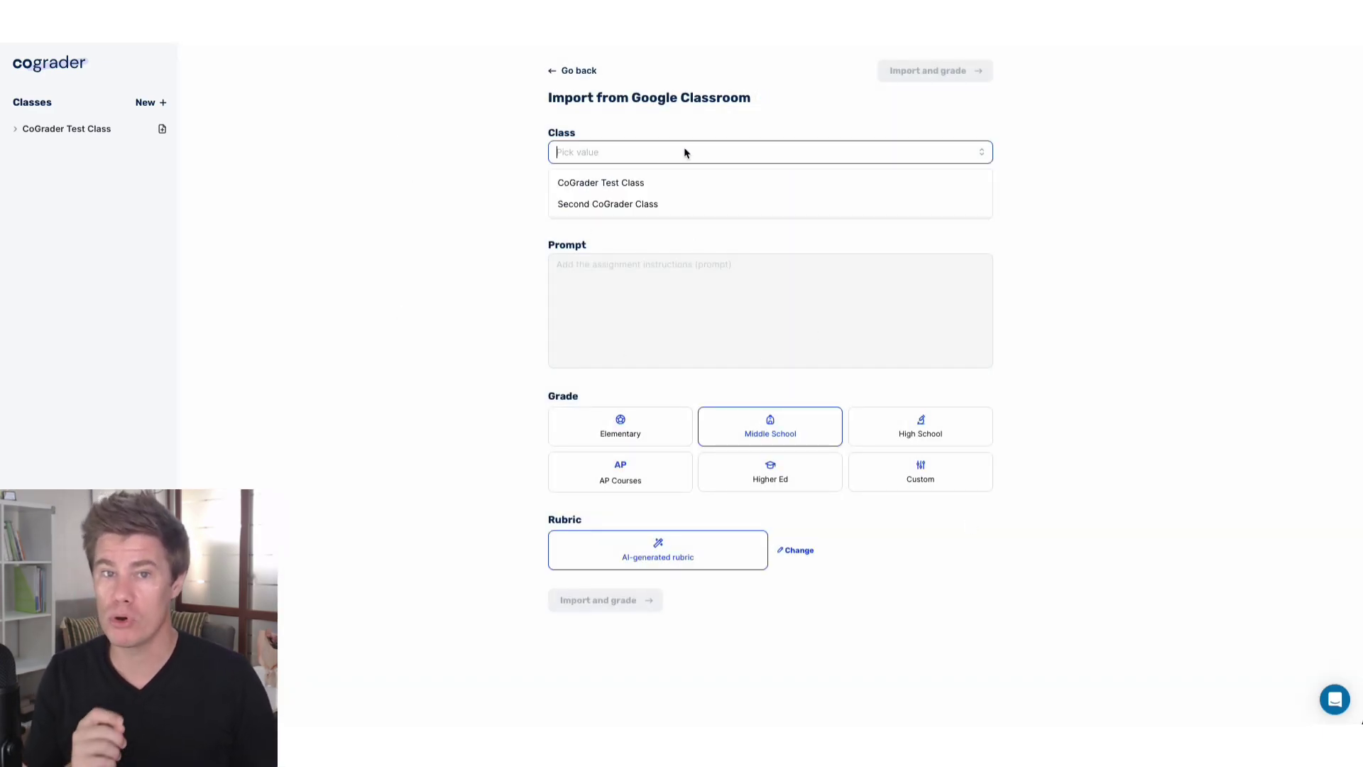
{"action": "left_click", "coordinate": [641, 183]}
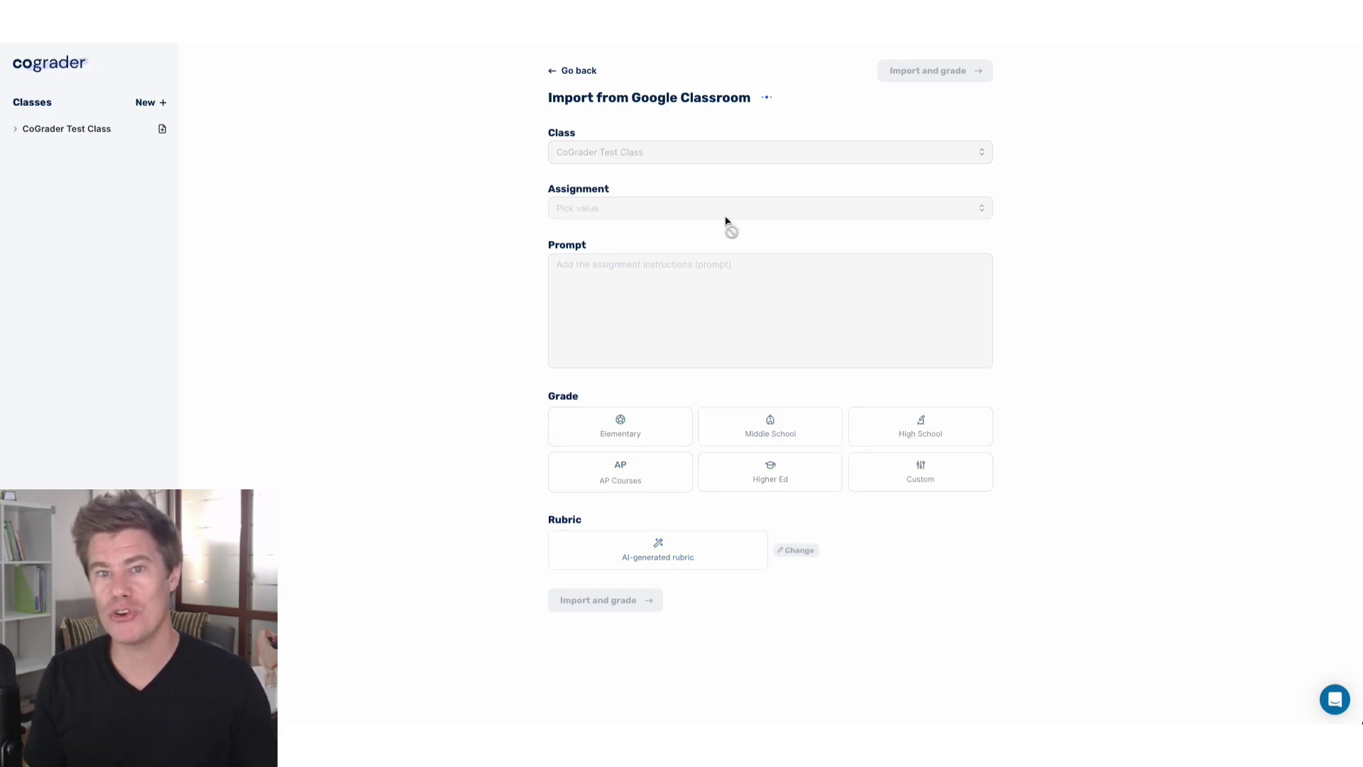
Set the assignment to 0010: Final Short Story Assessment instead of 0009: AI Ethics Free-Write.
{"action": "left_click", "coordinate": [981, 214]}
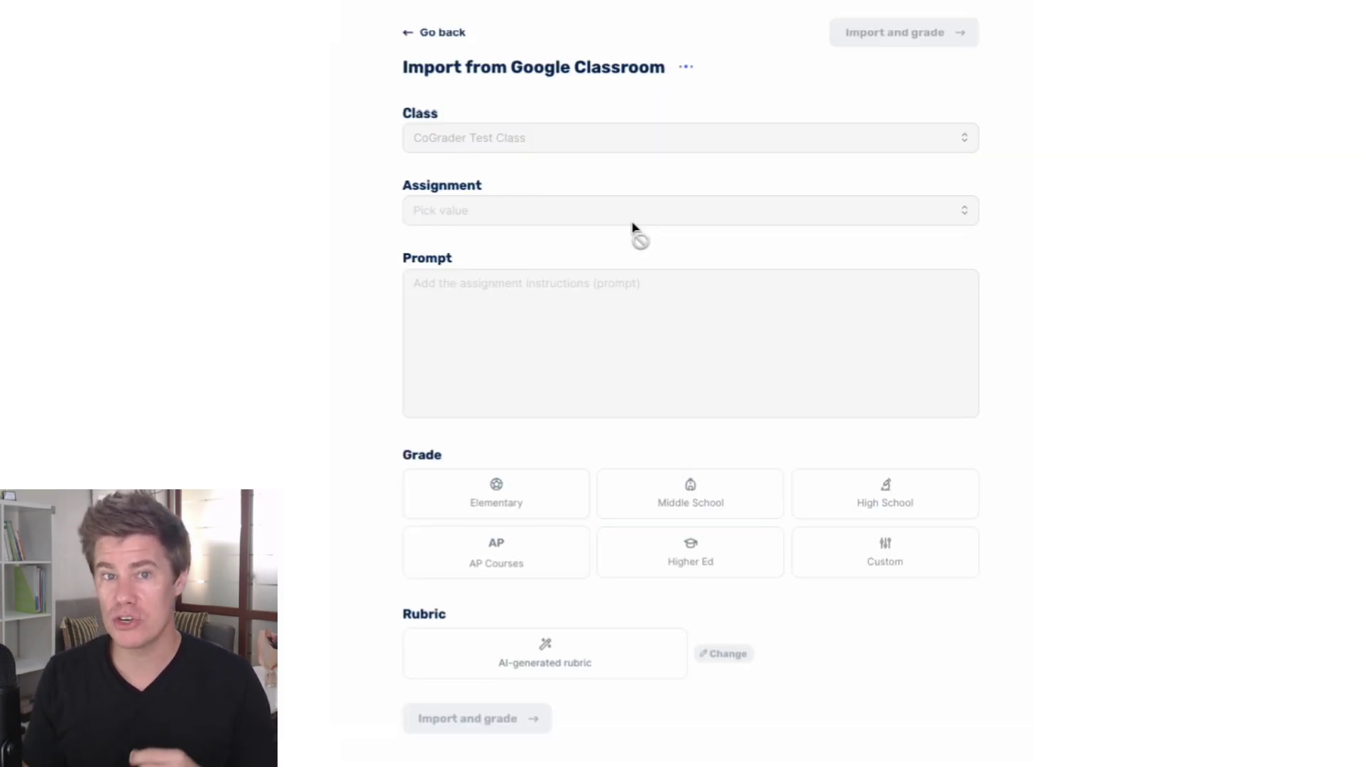
{"action": "left_click", "coordinate": [965, 220]}
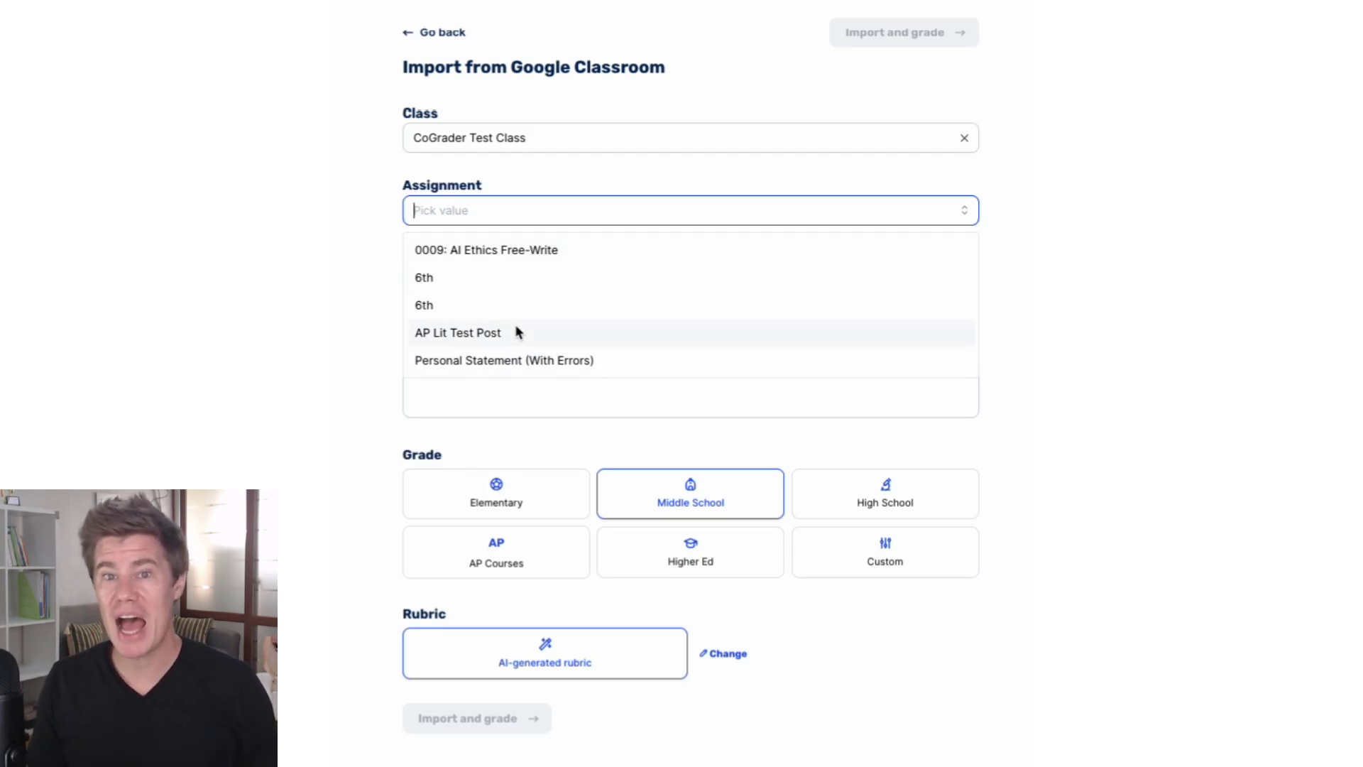
{"action": "left_click", "coordinate": [611, 262]}
{"action": "key", "text": "ctrl+a"}
{"action": "key", "text": "BackSpace"}
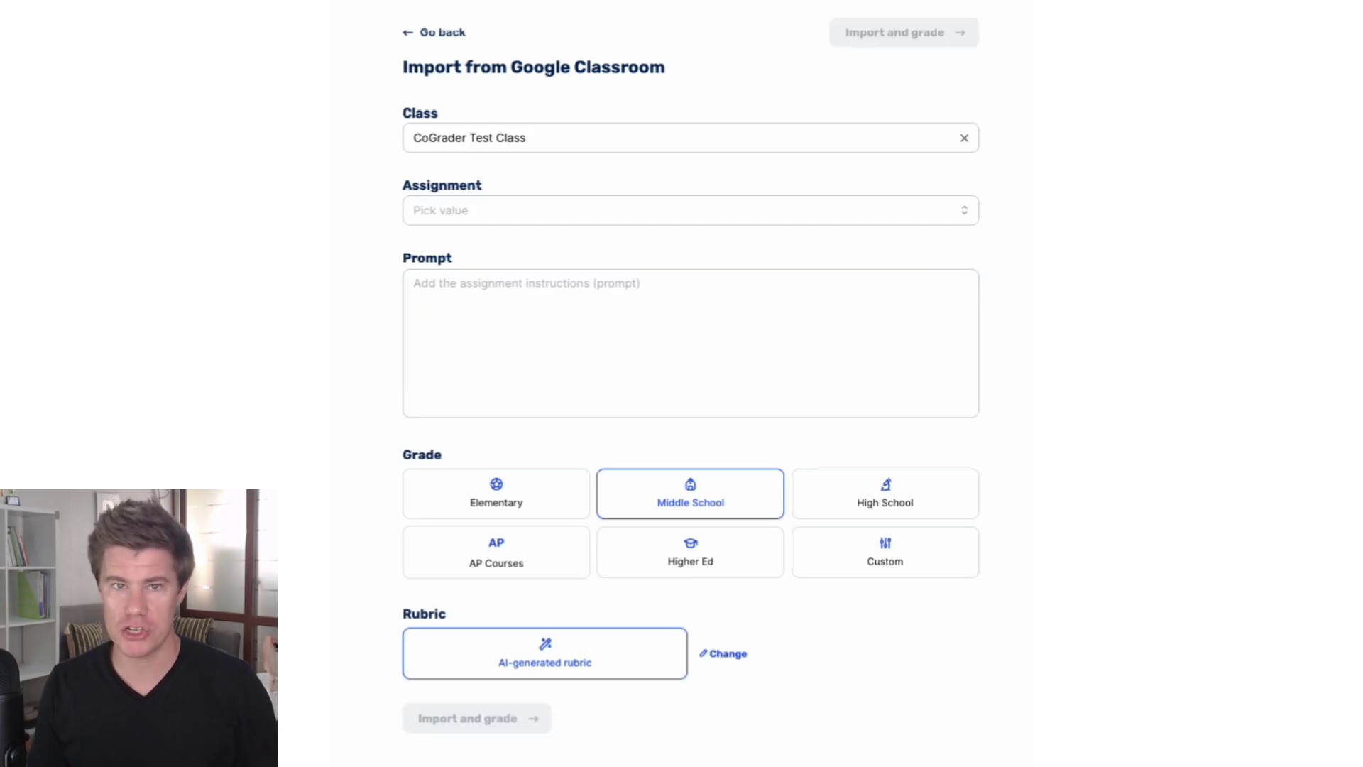
{"action": "left_click", "coordinate": [685, 213]}
{"action": "left_click", "coordinate": [601, 279]}
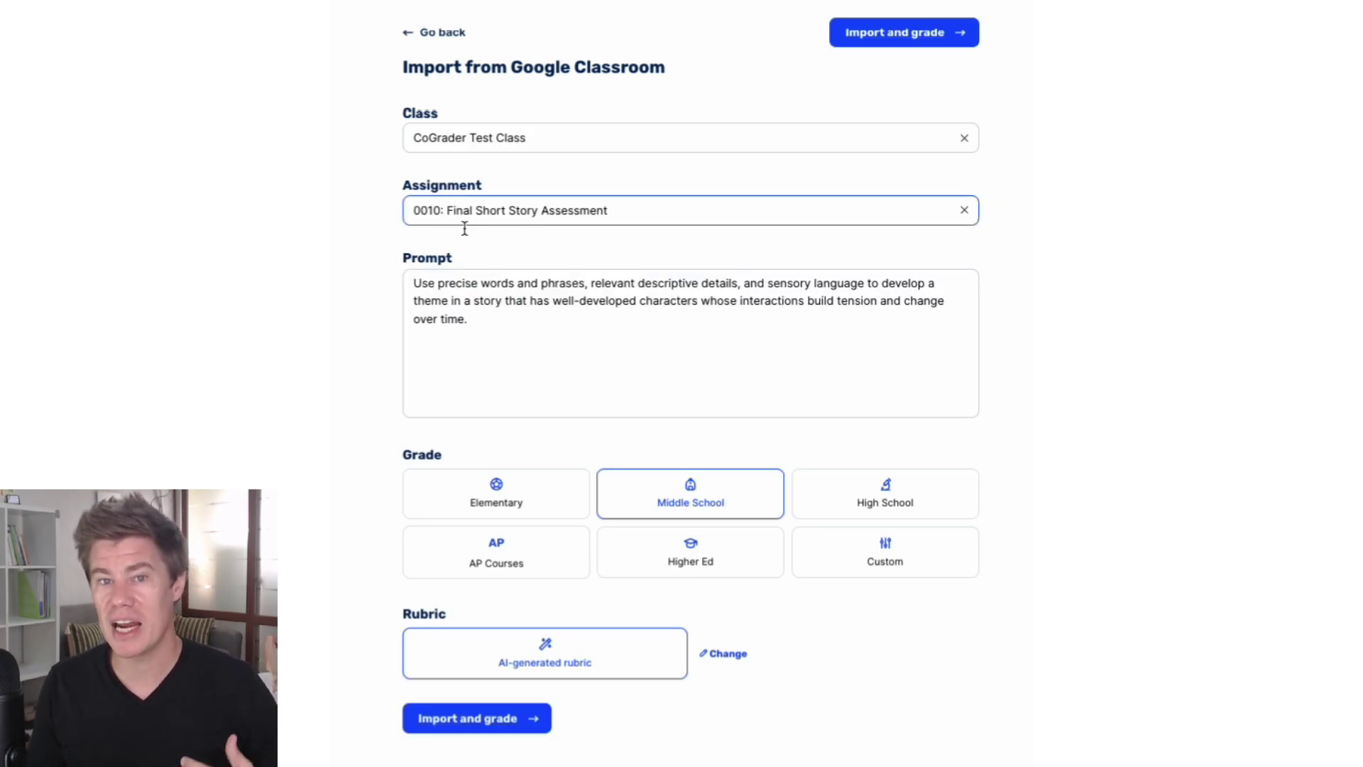
Import the short-story submissions at High School level and open a graded student's 15.4/16 feedback.
{"action": "left_click", "coordinate": [929, 494]}
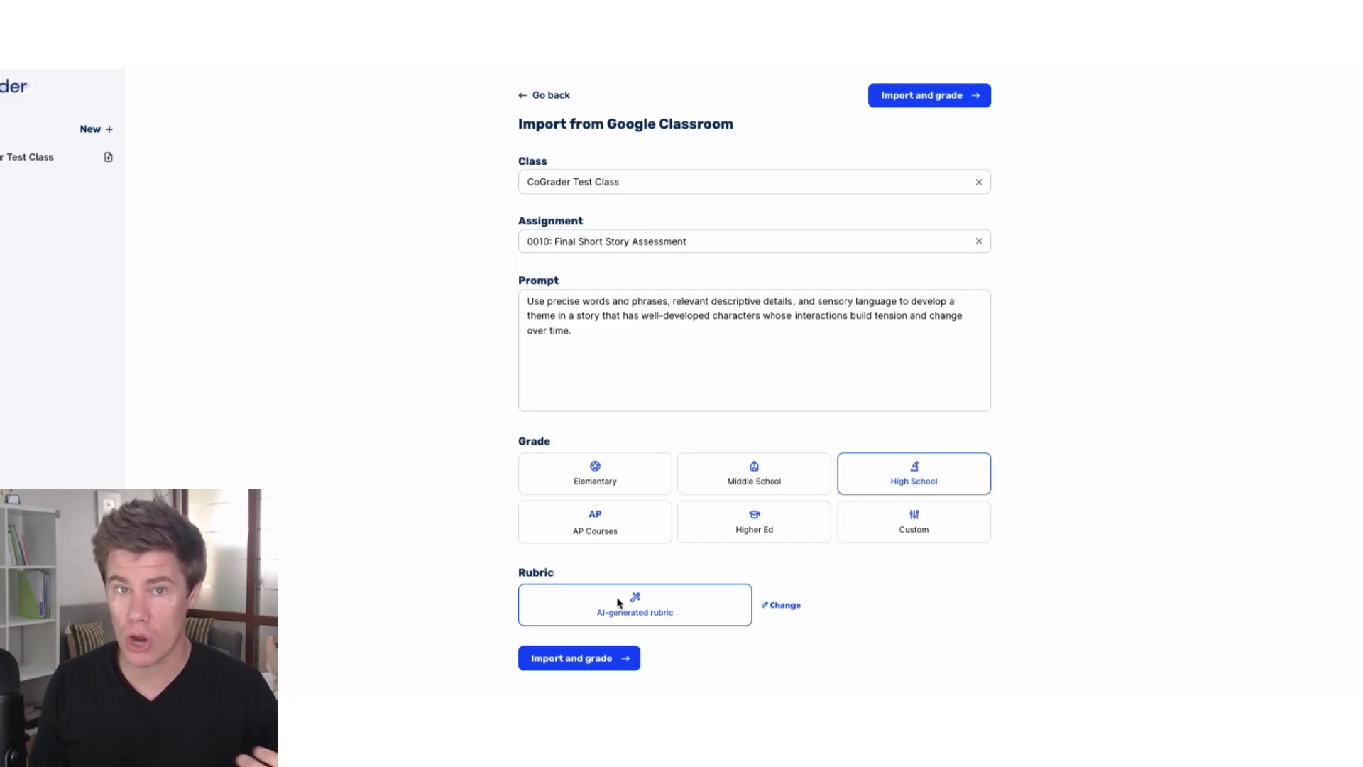
{"action": "left_click", "coordinate": [783, 606]}
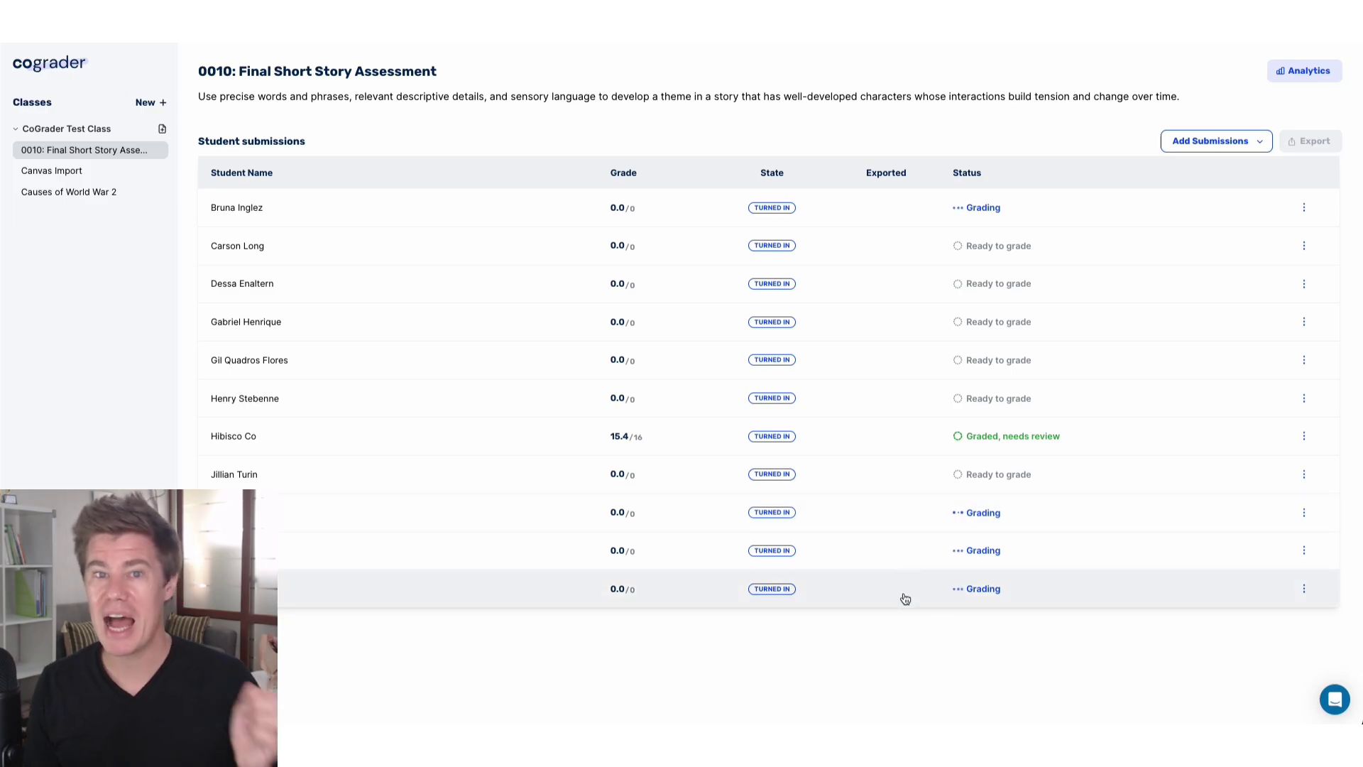
{"action": "left_click", "coordinate": [985, 435]}
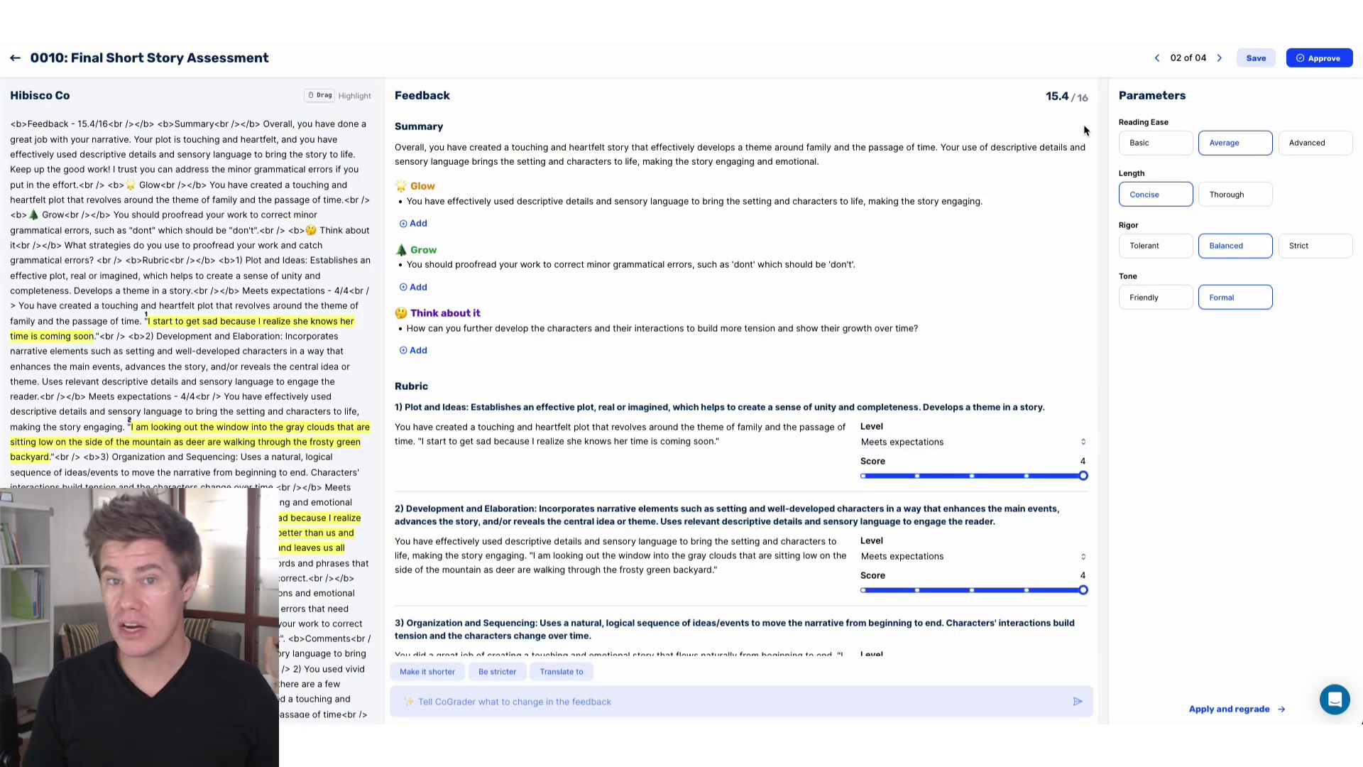
{"action": "scroll", "coordinate": [814, 355], "scroll_direction": "down", "scroll_amount": 4}
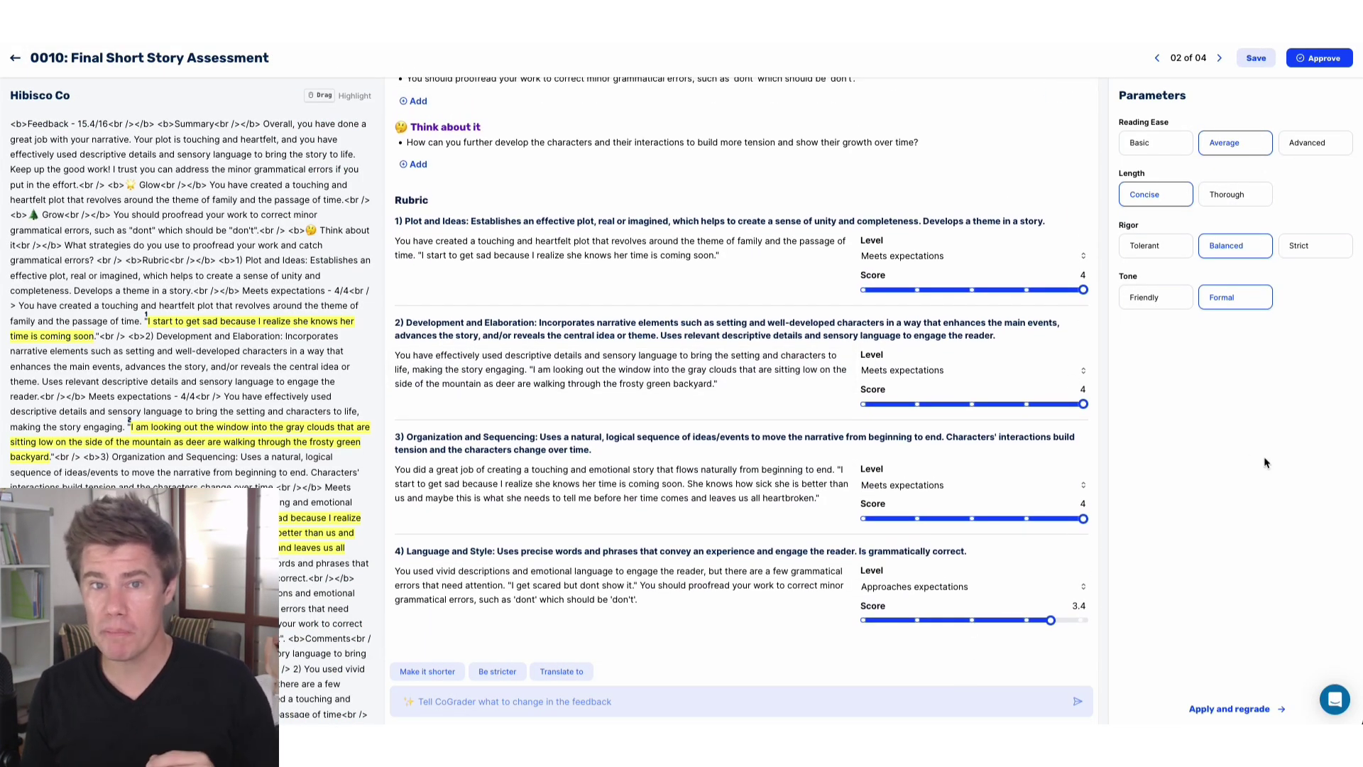
{"action": "scroll", "coordinate": [760, 406], "scroll_direction": "up", "scroll_amount": 3}
{"action": "scroll", "coordinate": [621, 315], "scroll_direction": "down", "scroll_amount": 3}
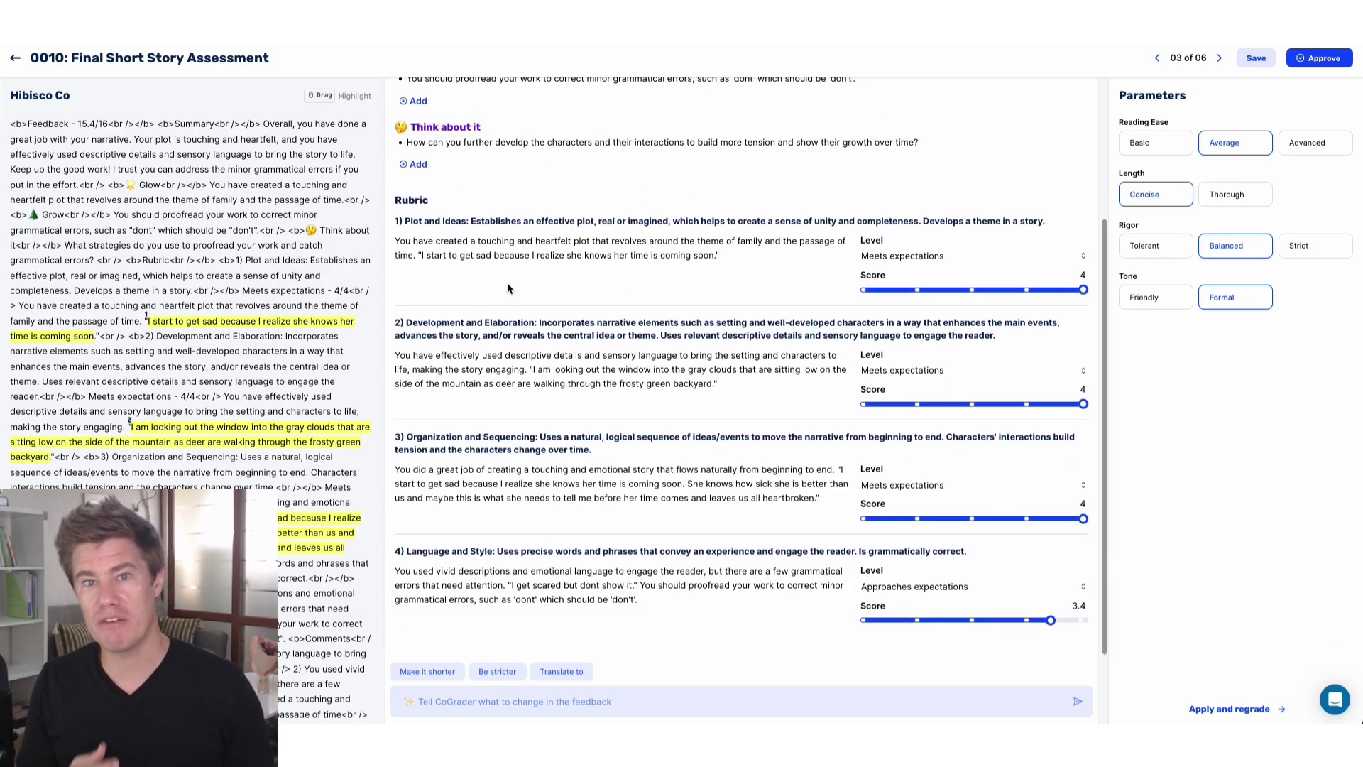
{"action": "scroll", "coordinate": [507, 288], "scroll_direction": "up", "scroll_amount": 3}
{"action": "scroll", "coordinate": [511, 355], "scroll_direction": "down", "scroll_amount": 3}
Request side-by-side Spanish and English feedback, view the next submission, then return to the list.
{"action": "left_click", "coordinate": [448, 700]}
{"action": "type", "text": "please wir"}
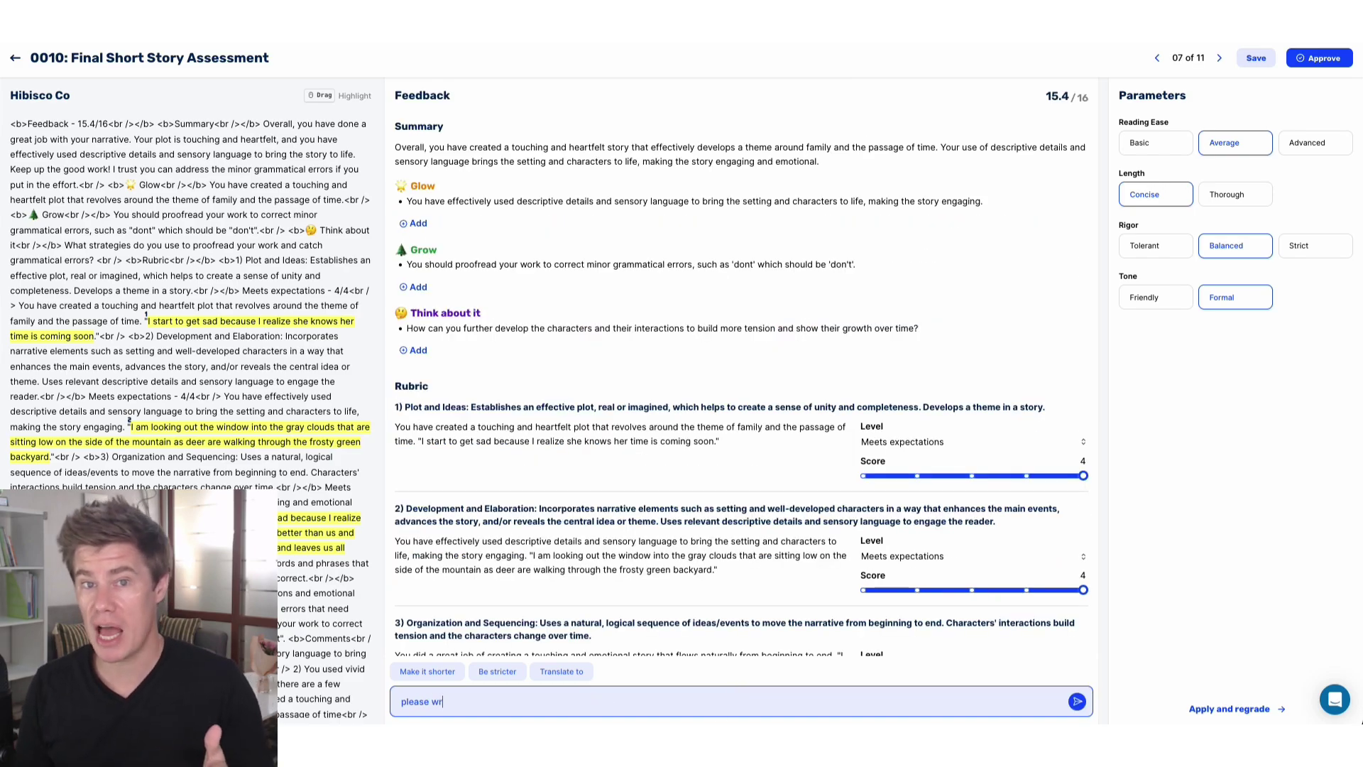
{"action": "type", "text": "te feedback both in spanish and english"}
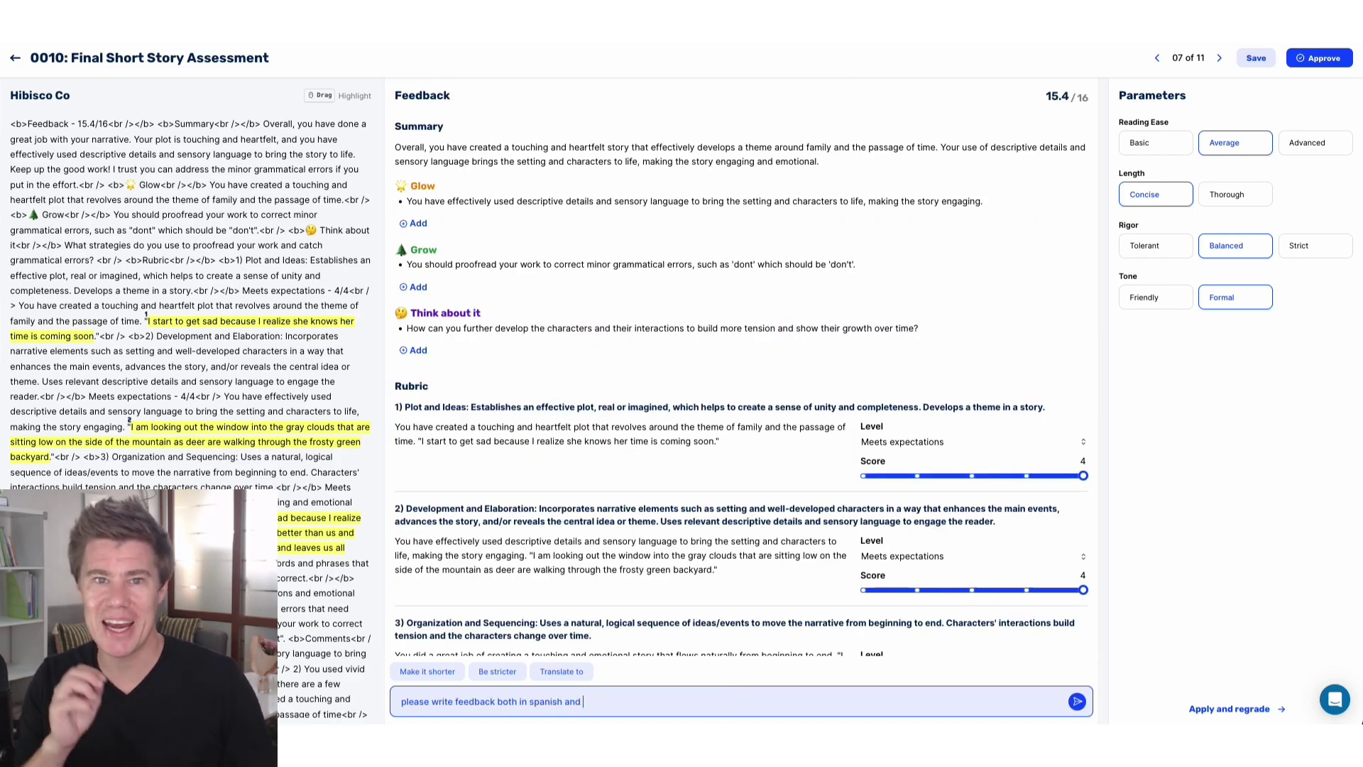
{"action": "type", "text": " side by side"}
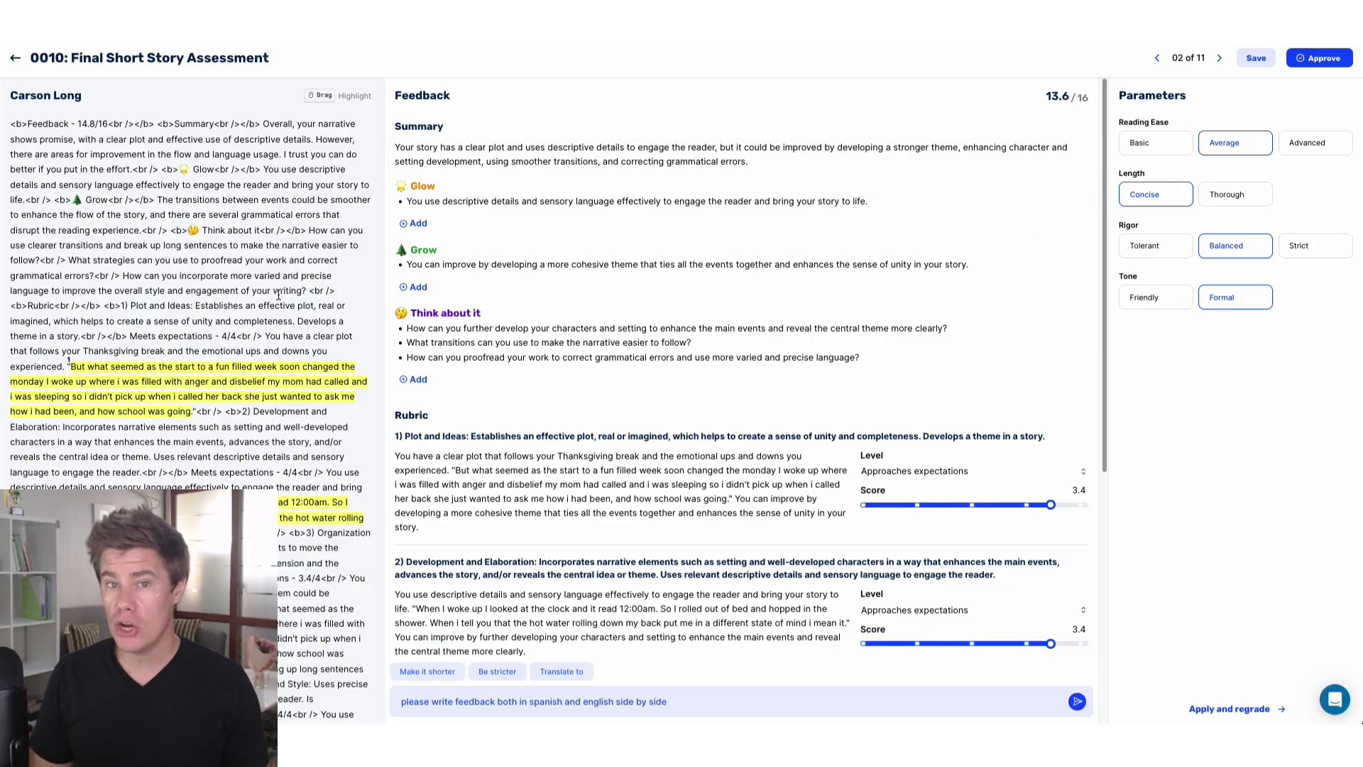
{"action": "scroll", "coordinate": [278, 295], "scroll_direction": "down", "scroll_amount": 3}
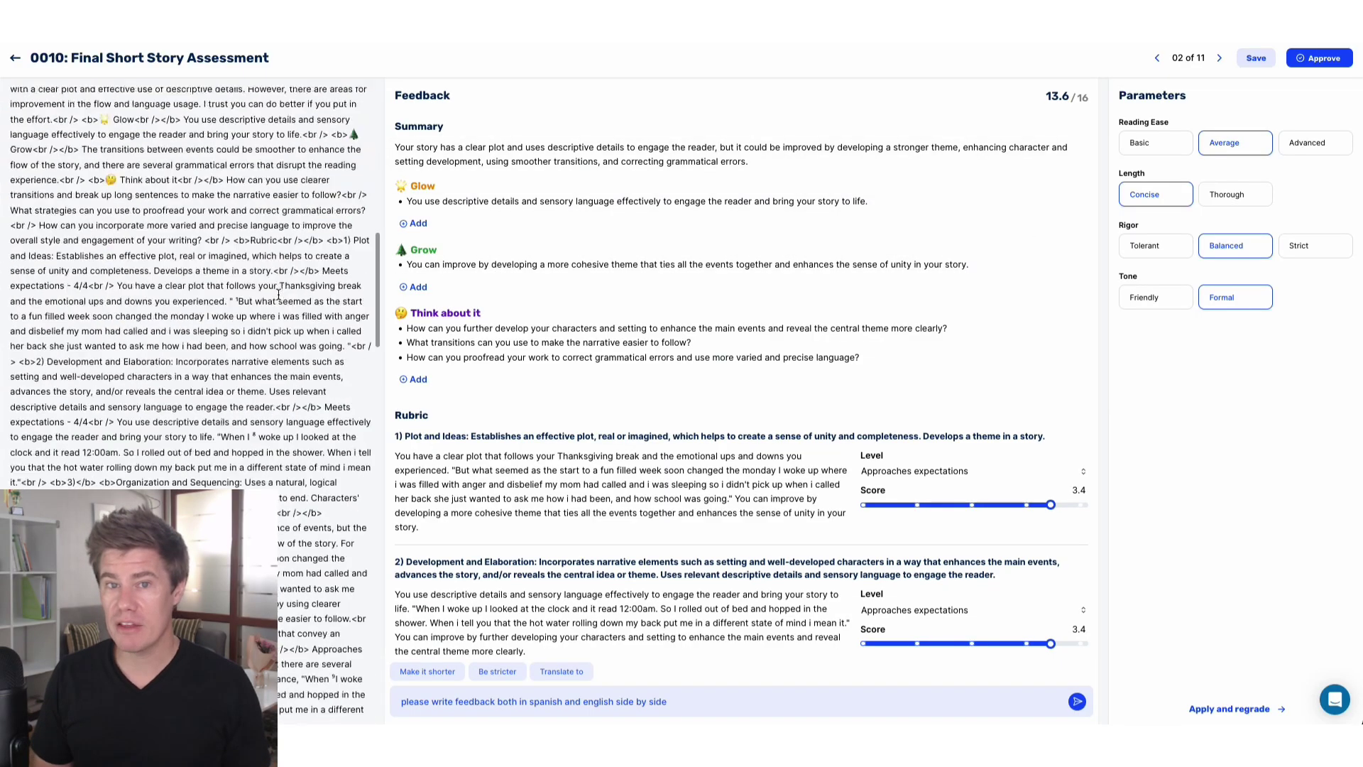
{"action": "left_click", "coordinate": [1325, 57]}
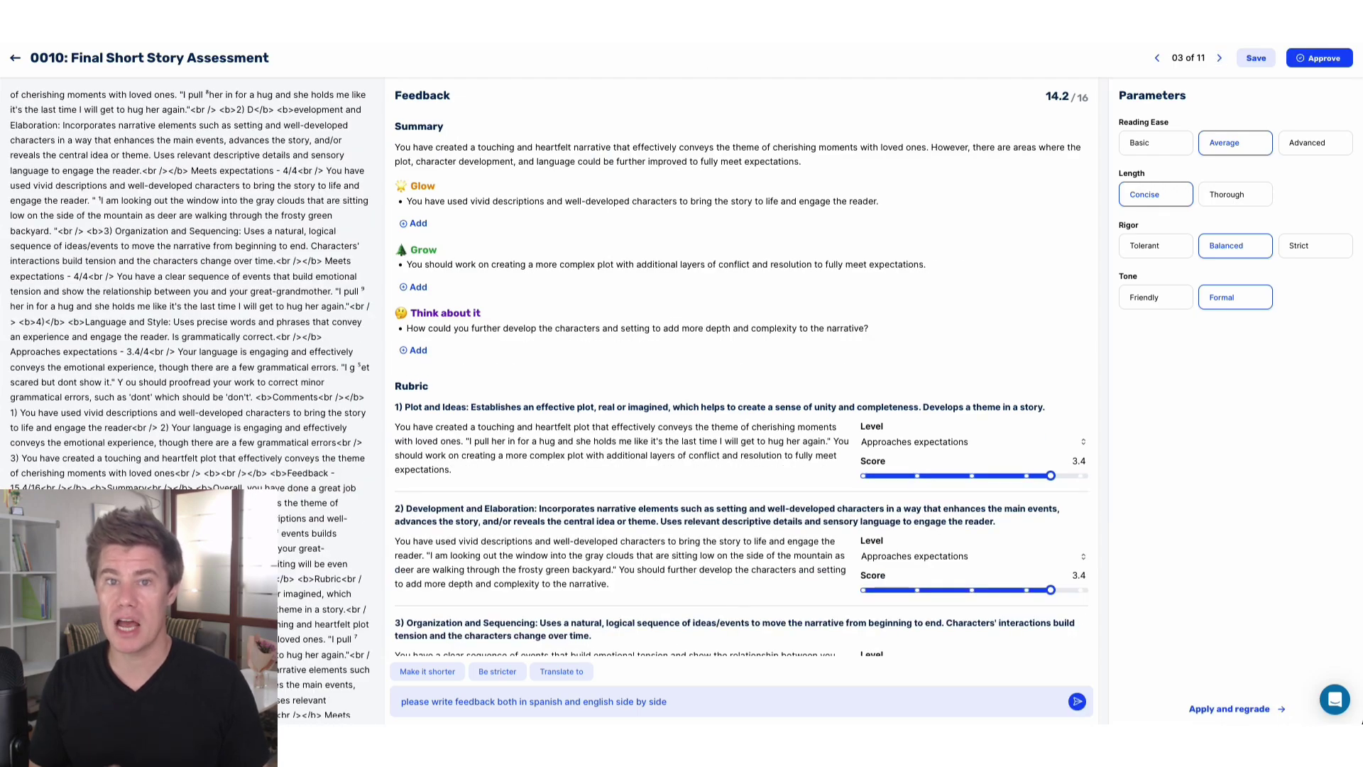
{"action": "left_click", "coordinate": [15, 57]}
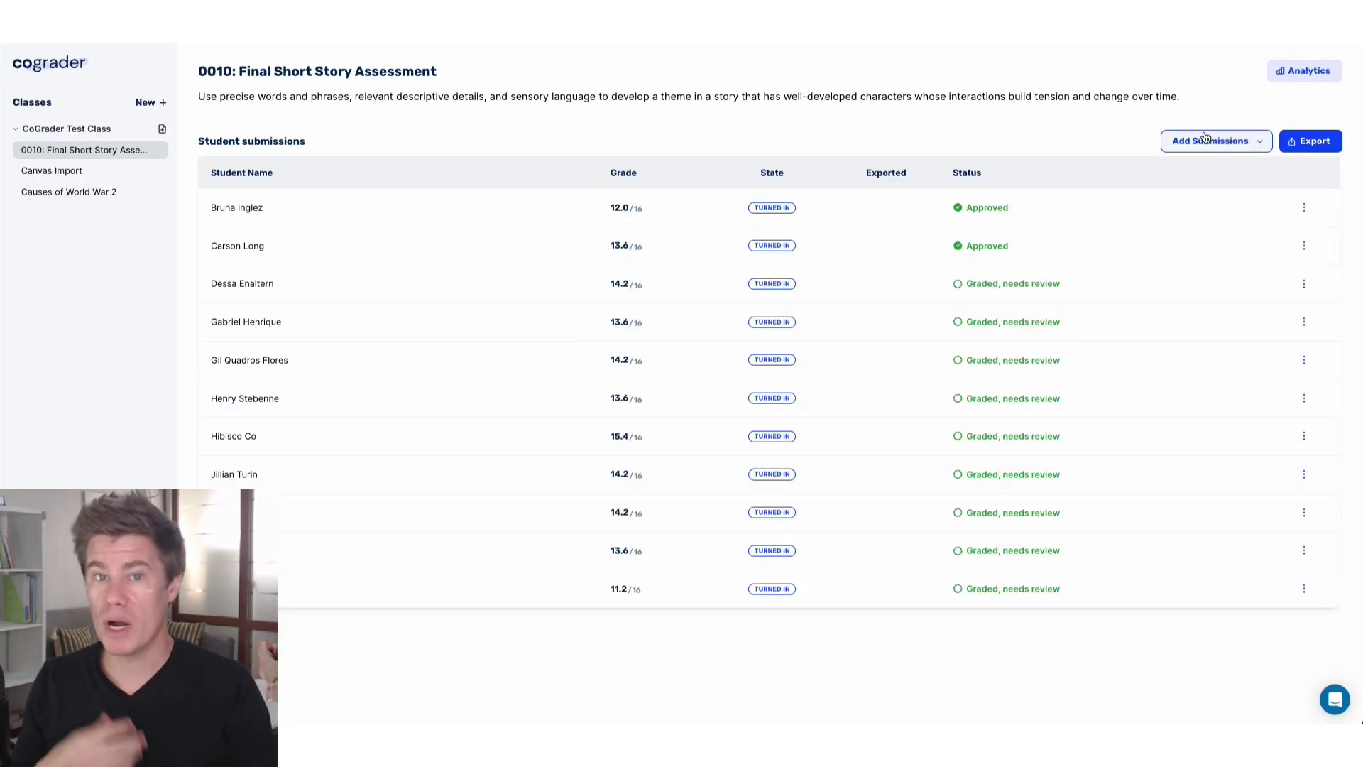
Export all approved students' feedback, with every section, to Google Classroom.
{"action": "left_click", "coordinate": [1313, 145]}
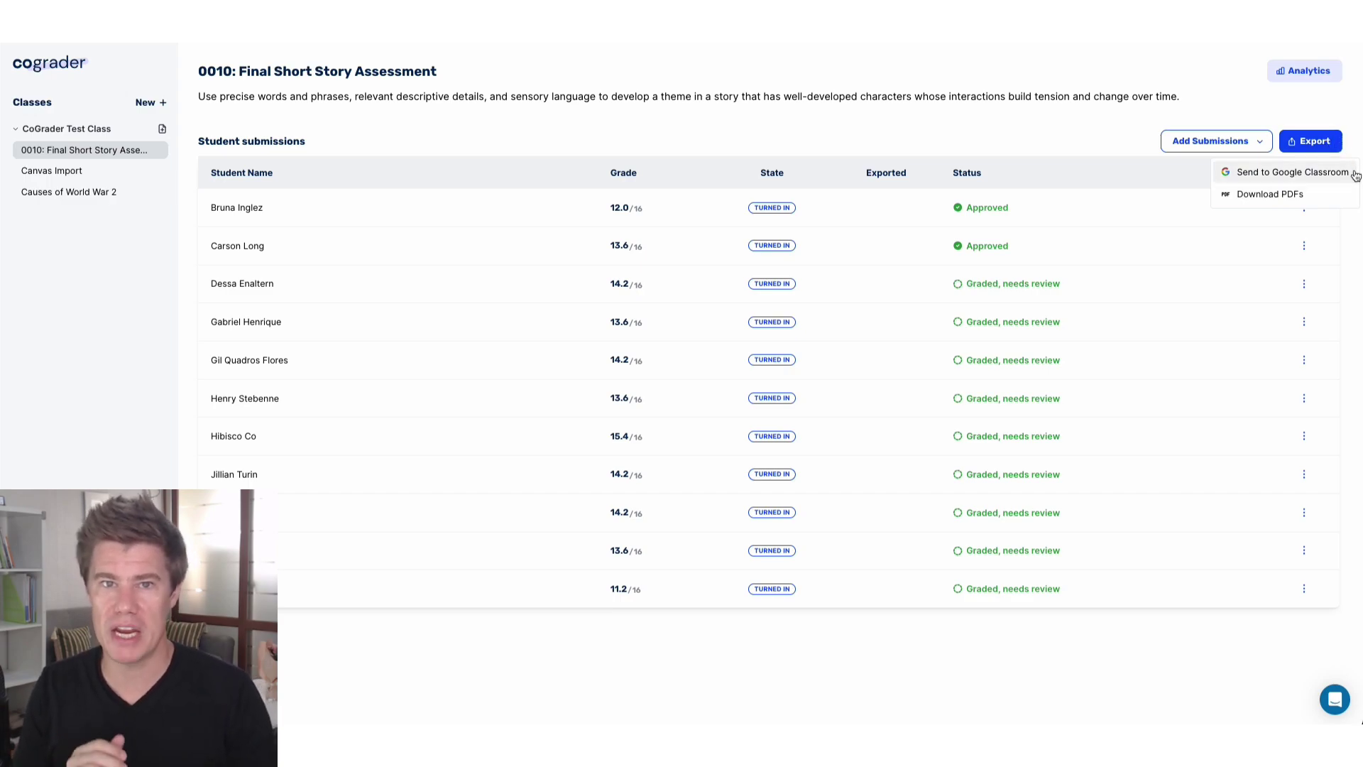
{"action": "left_click", "coordinate": [1302, 180]}
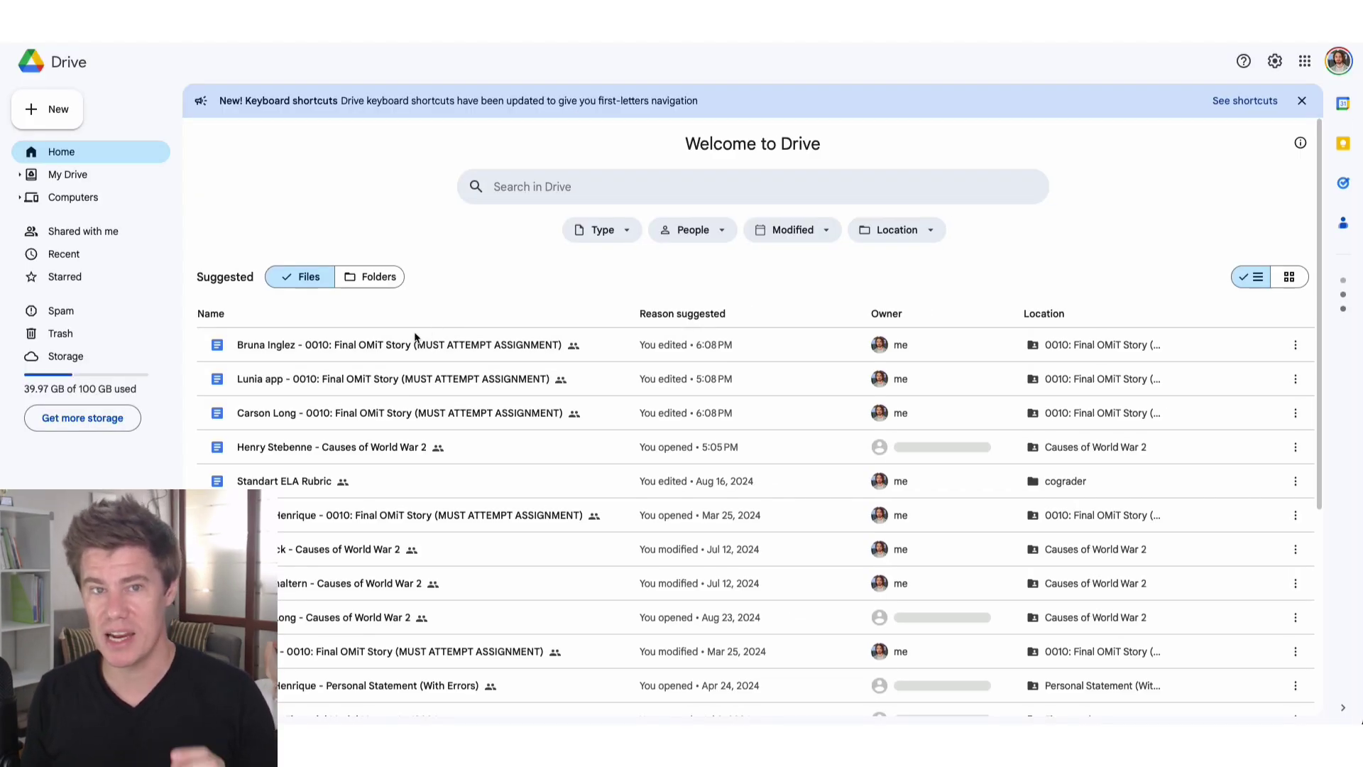
{"action": "double_click", "coordinate": [395, 343]}
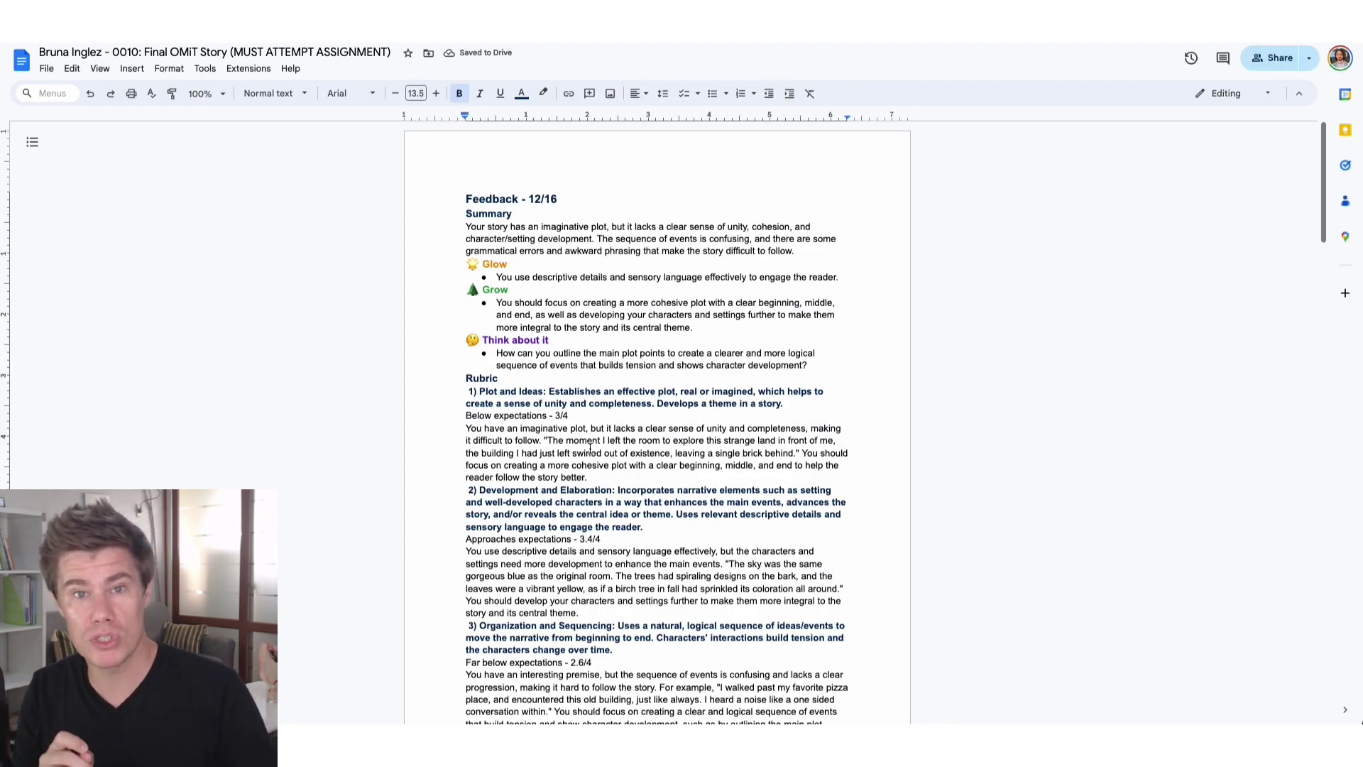
{"action": "scroll", "coordinate": [590, 447], "scroll_direction": "down", "scroll_amount": 10}
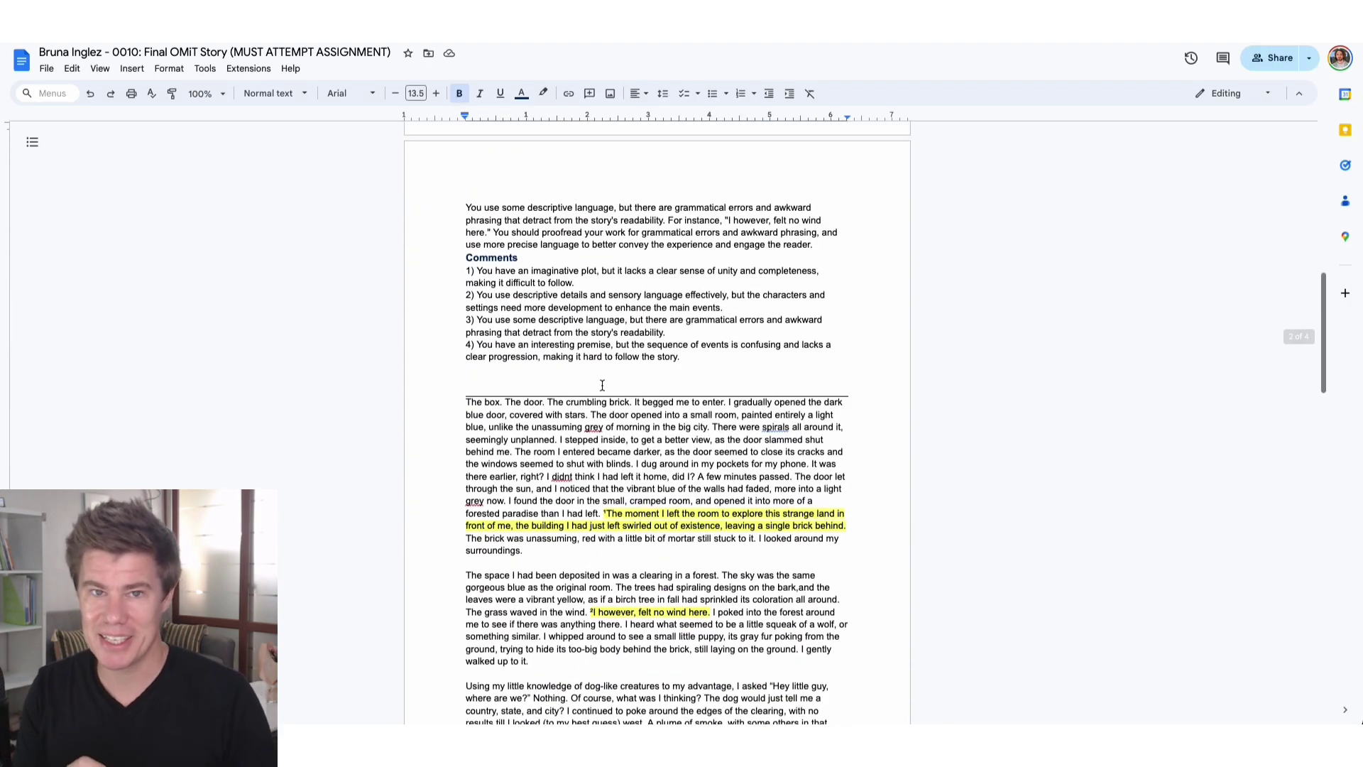
{"action": "left_click", "coordinate": [597, 402]}
{"action": "scroll", "coordinate": [639, 390], "scroll_direction": "down", "scroll_amount": 5}
{"action": "scroll", "coordinate": [656, 385], "scroll_direction": "down", "scroll_amount": 12}
{"action": "scroll", "coordinate": [656, 386], "scroll_direction": "up", "scroll_amount": 8}
{"action": "scroll", "coordinate": [656, 386], "scroll_direction": "up", "scroll_amount": 7}
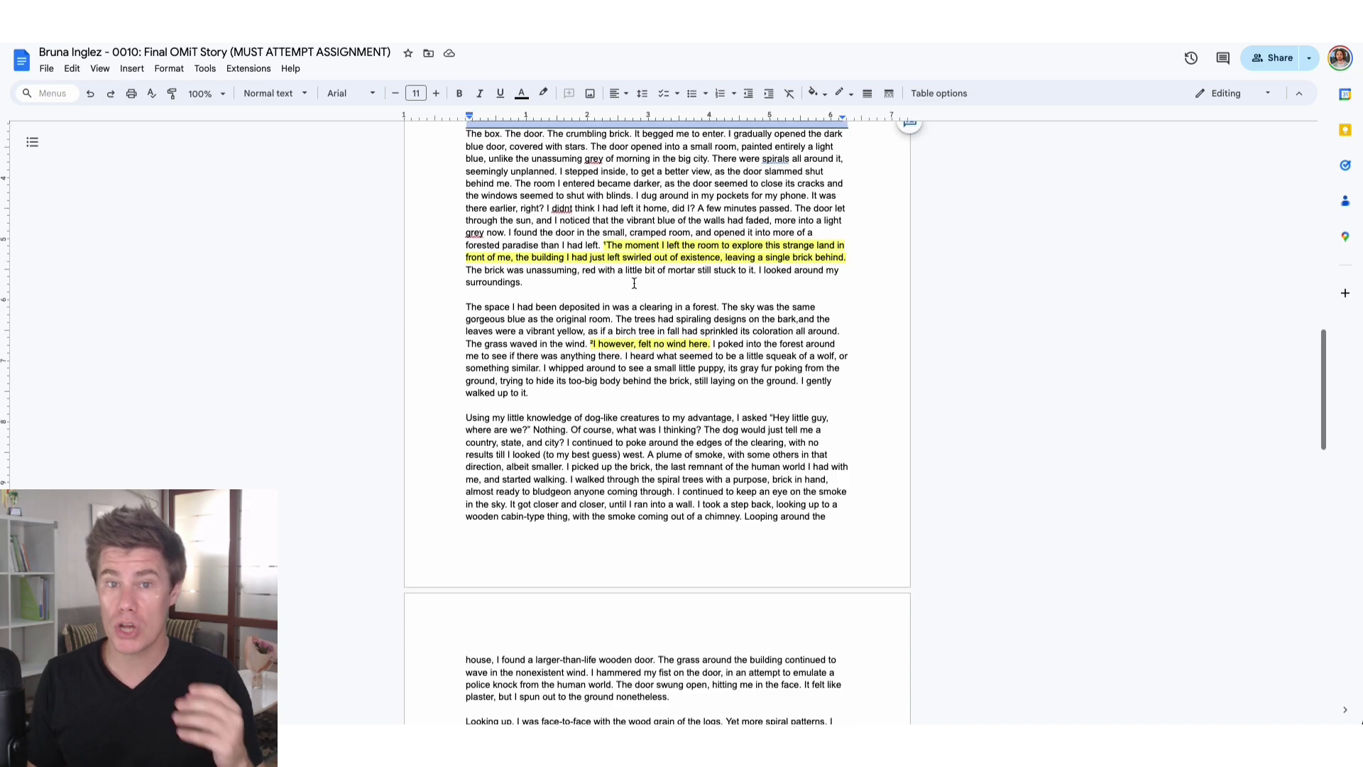
{"action": "scroll", "coordinate": [634, 282], "scroll_direction": "up", "scroll_amount": 3}
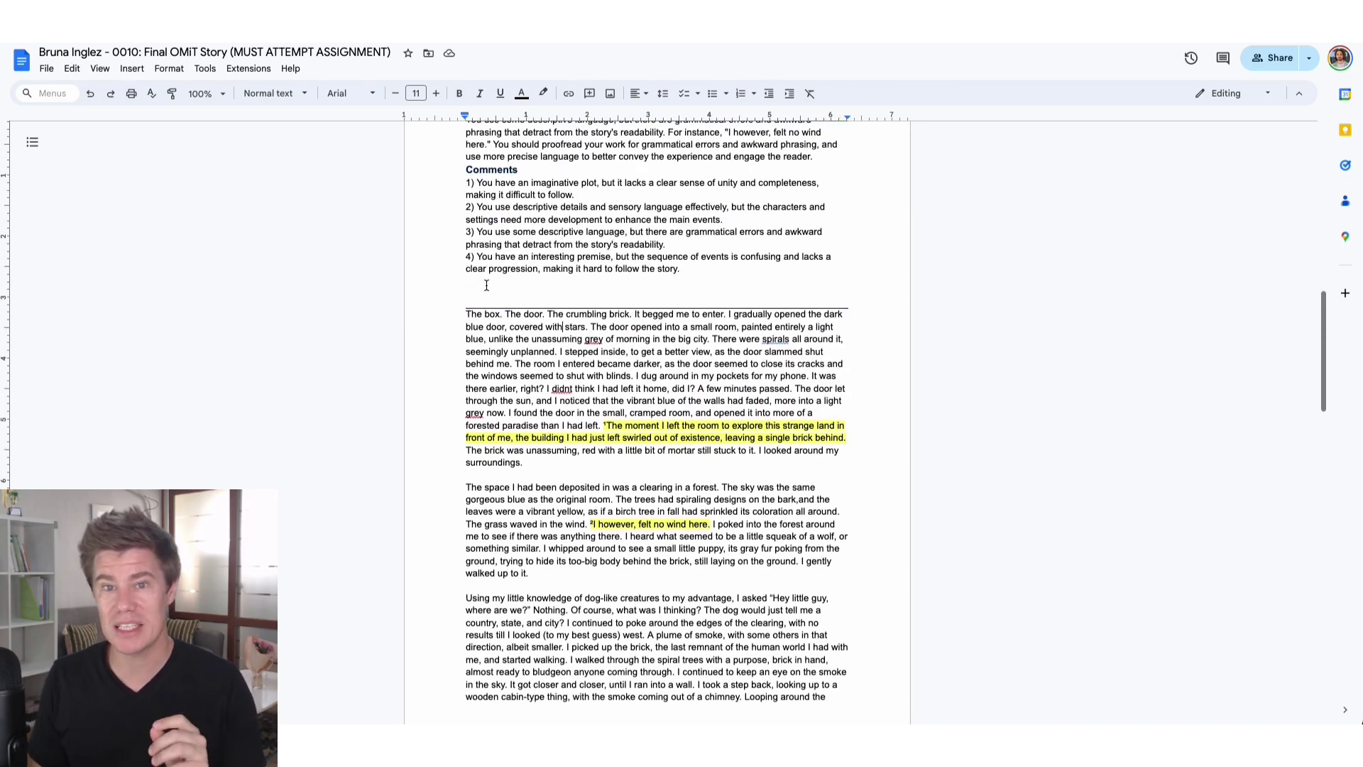
{"action": "scroll", "coordinate": [605, 331], "scroll_direction": "up", "scroll_amount": 15}
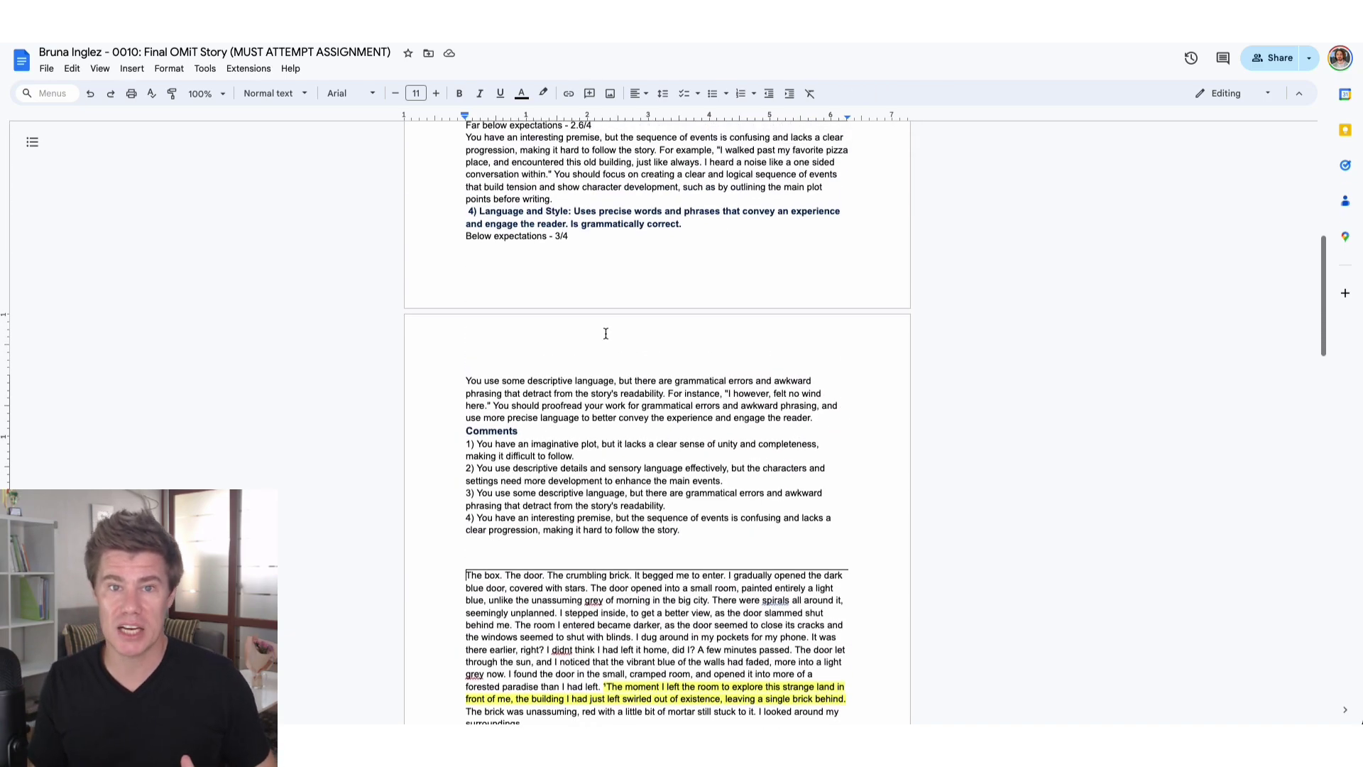
{"action": "scroll", "coordinate": [606, 331], "scroll_direction": "down", "scroll_amount": 1}
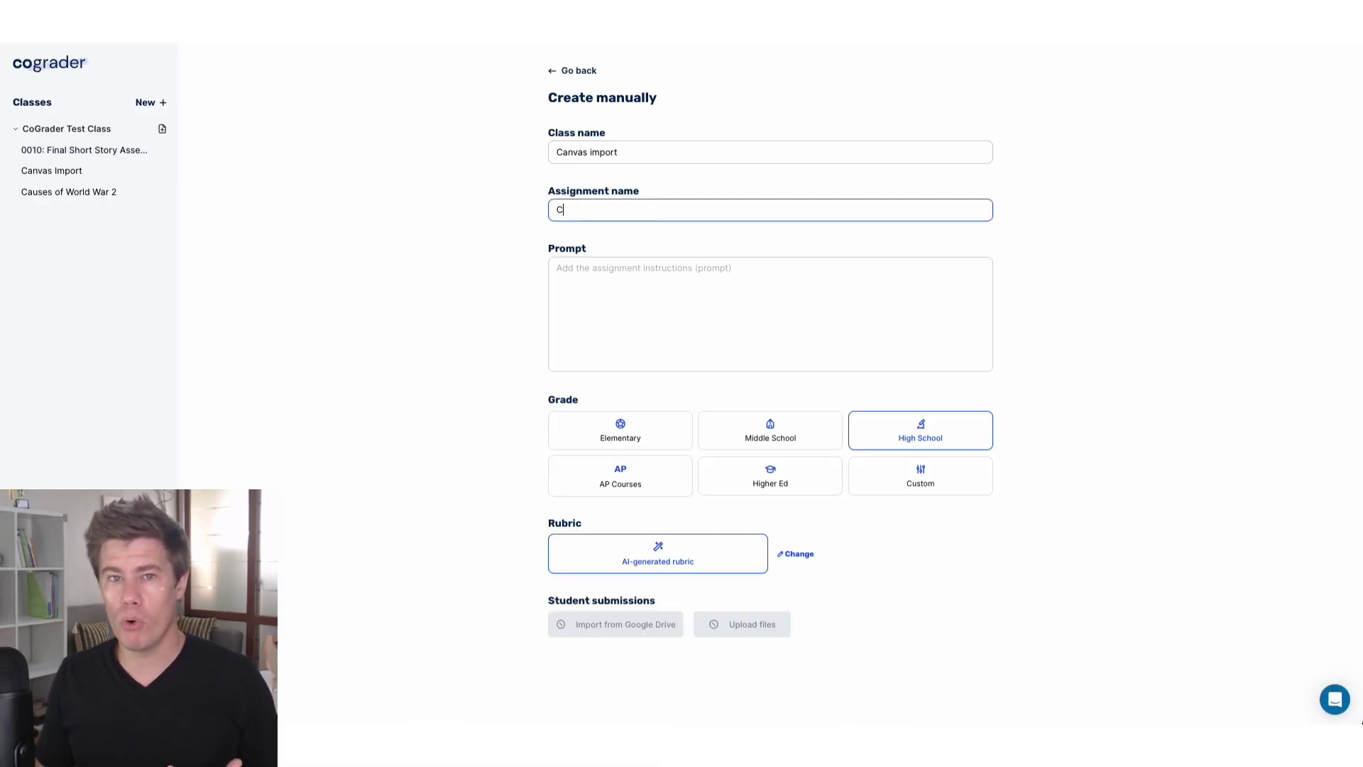
Finish the assignment name 'Essay' and enter the prompt 'Write an essay'.
{"action": "type", "text": "y"}
{"action": "key", "text": "Tab"}
{"action": "type", "text": "EW"}
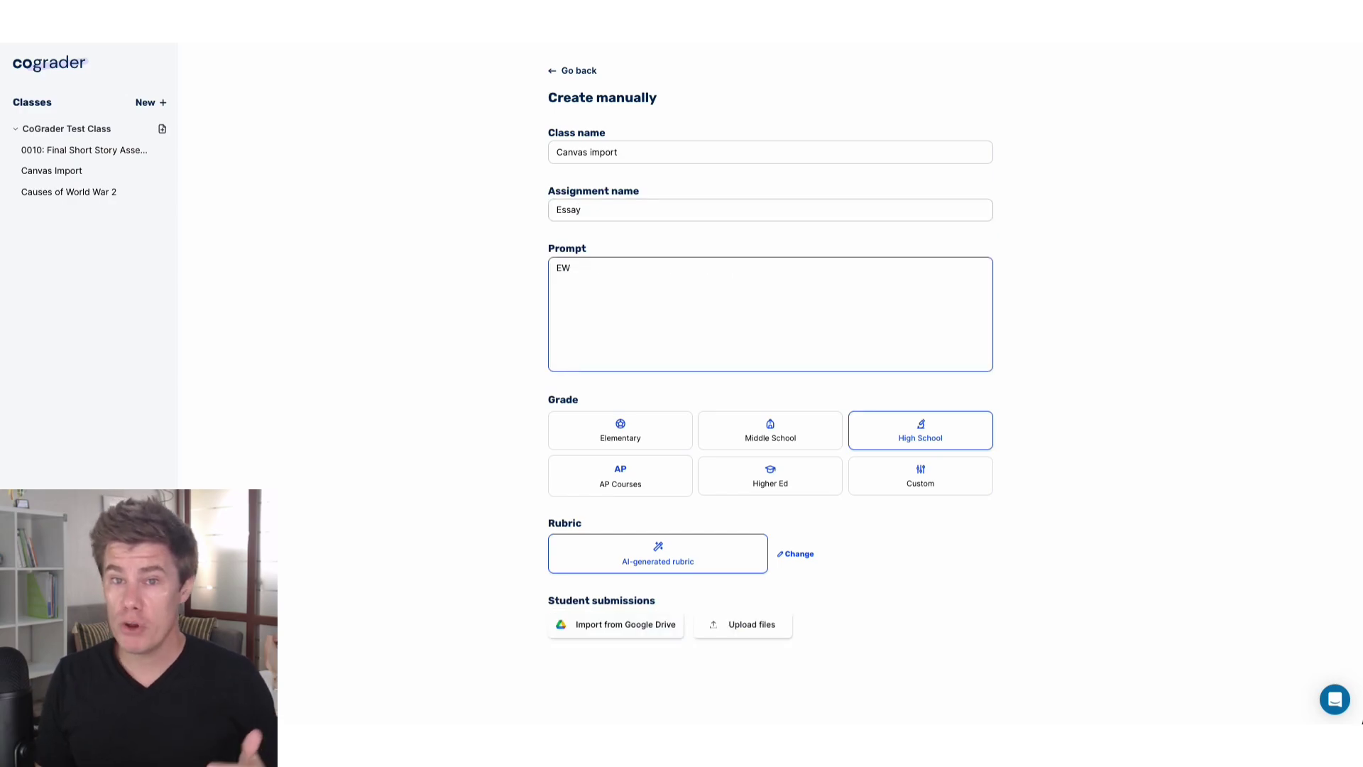
{"action": "key", "text": "BackSpace"}
{"action": "type", "text": "W"}
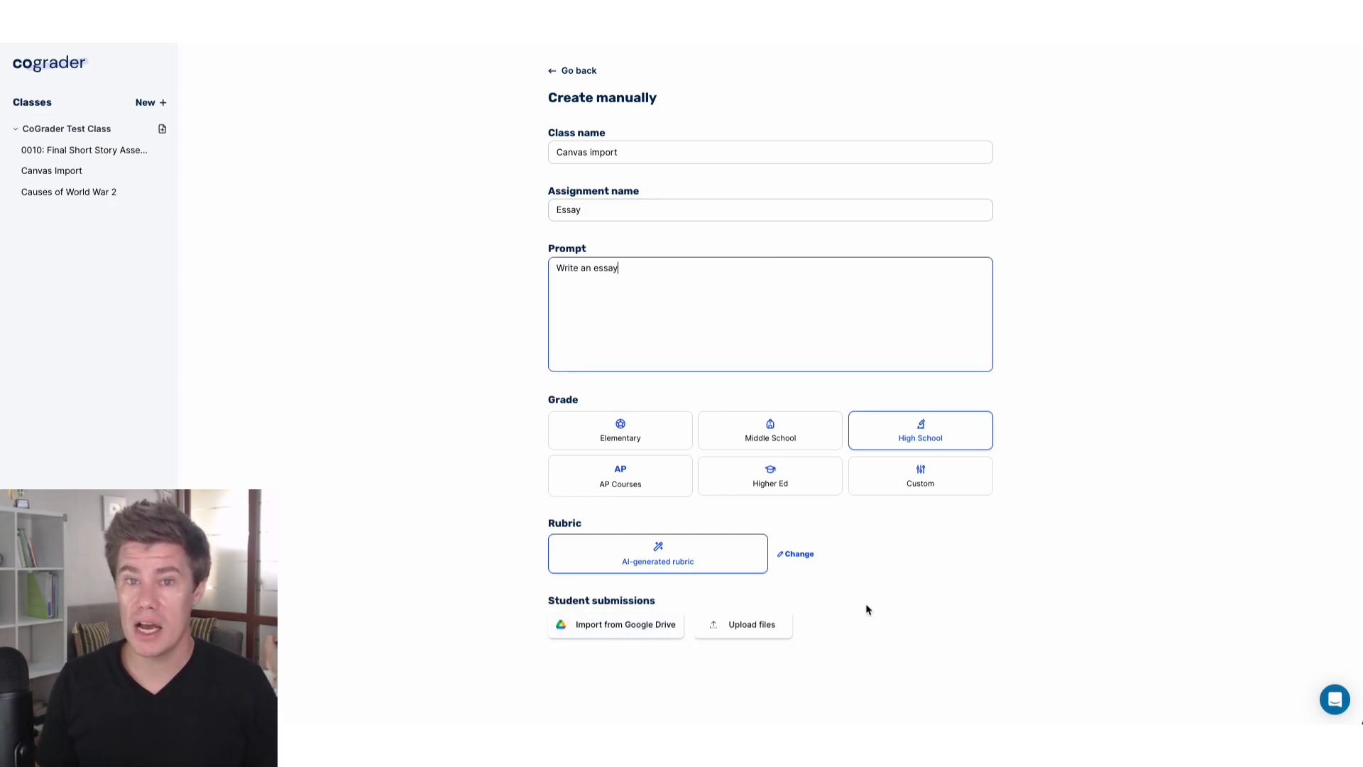
Choose the handwritten essay PDF from the device as a student submission.
{"action": "left_click", "coordinate": [745, 624]}
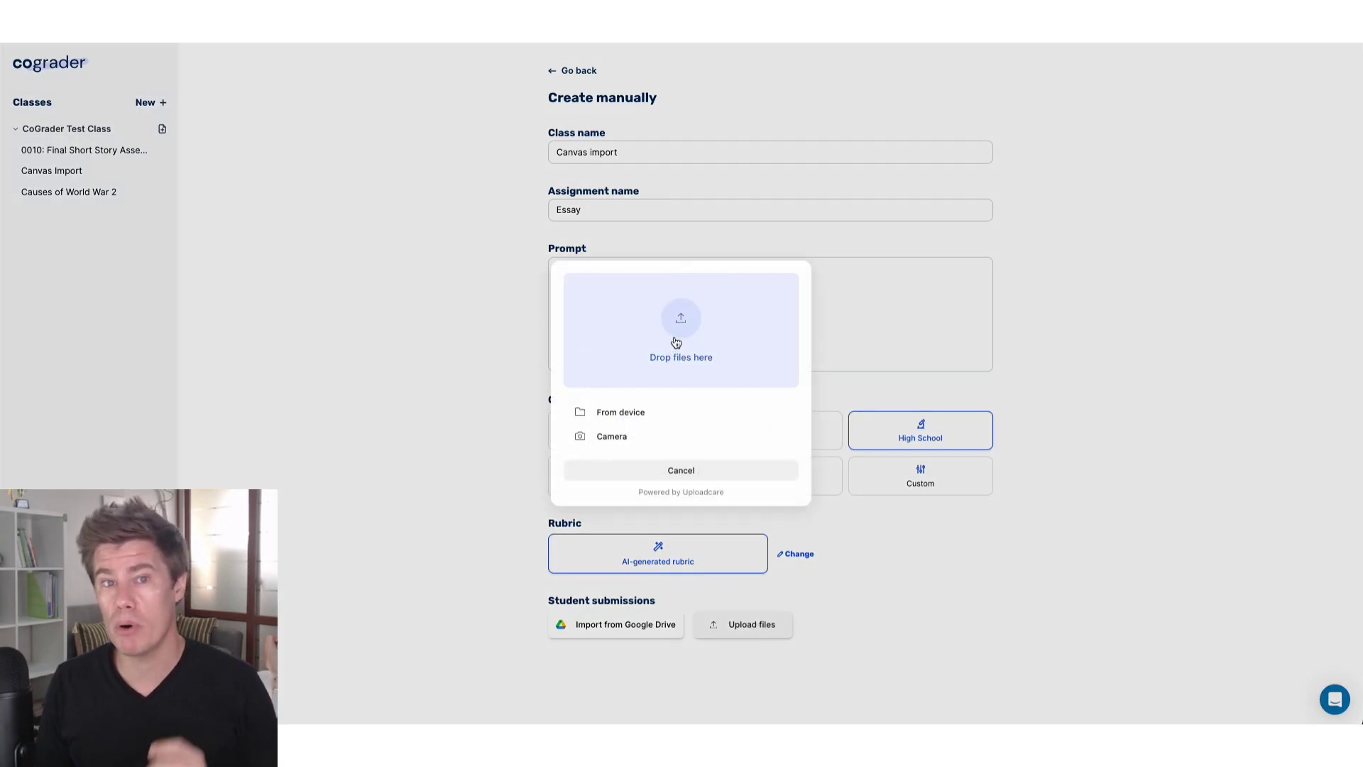
{"action": "left_click", "coordinate": [675, 343]}
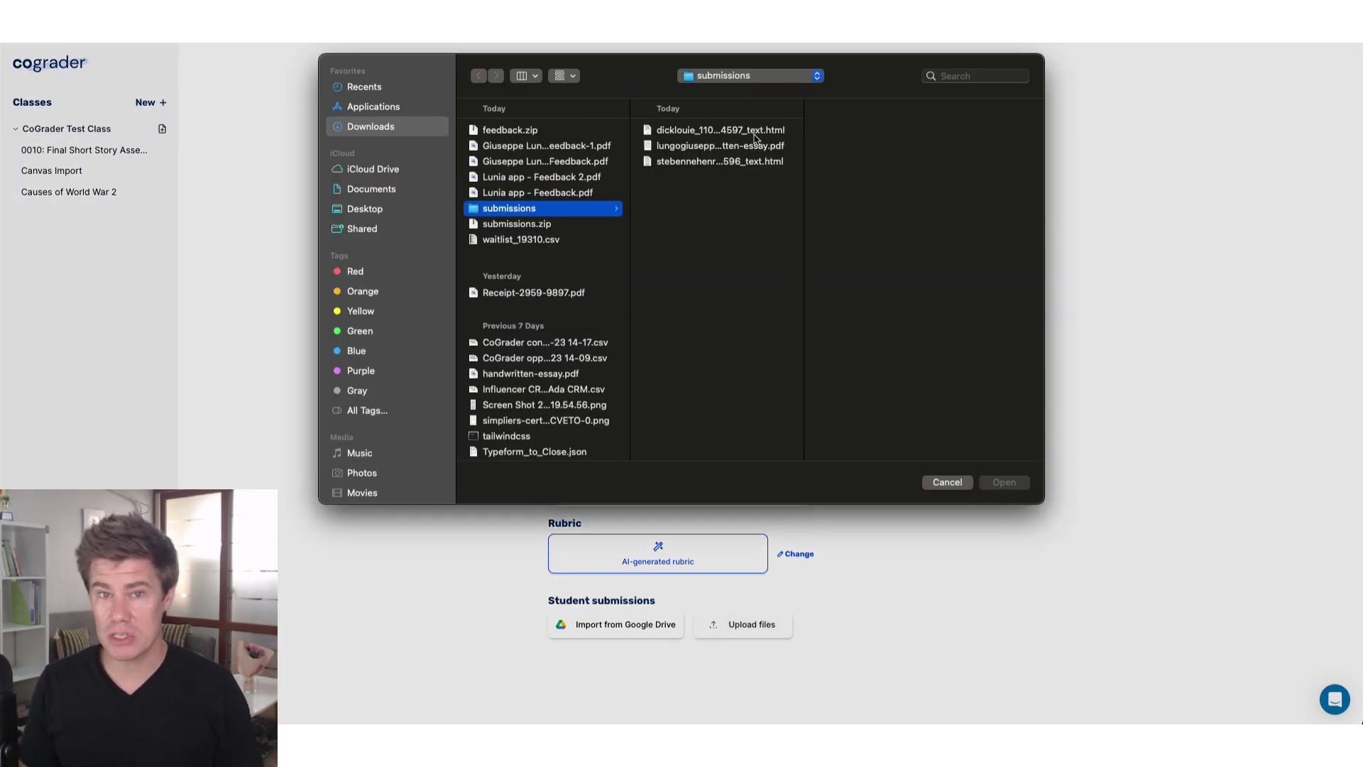
{"action": "left_click", "coordinate": [774, 145]}
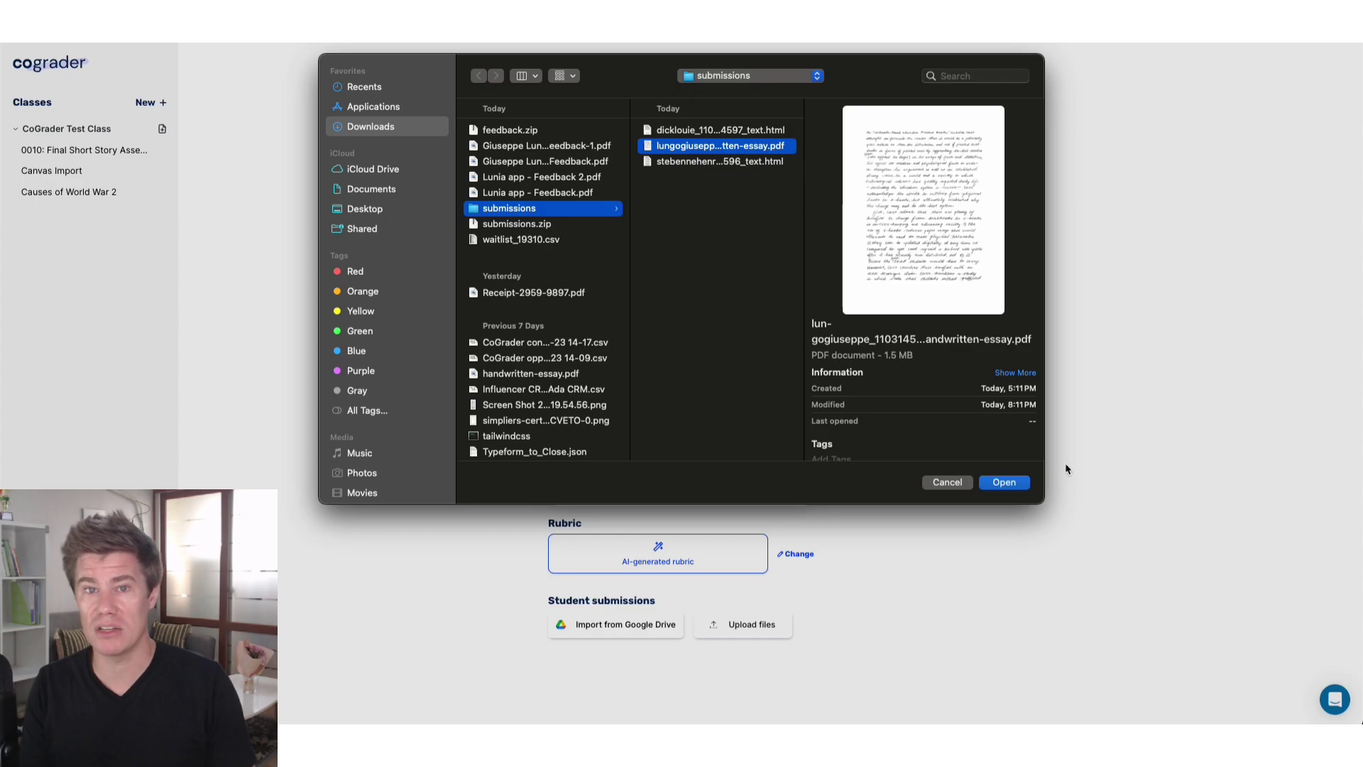
Preview the essay PDF's three pages, then upload it and finish the submission.
{"action": "mouse_move", "coordinate": [975, 219]}
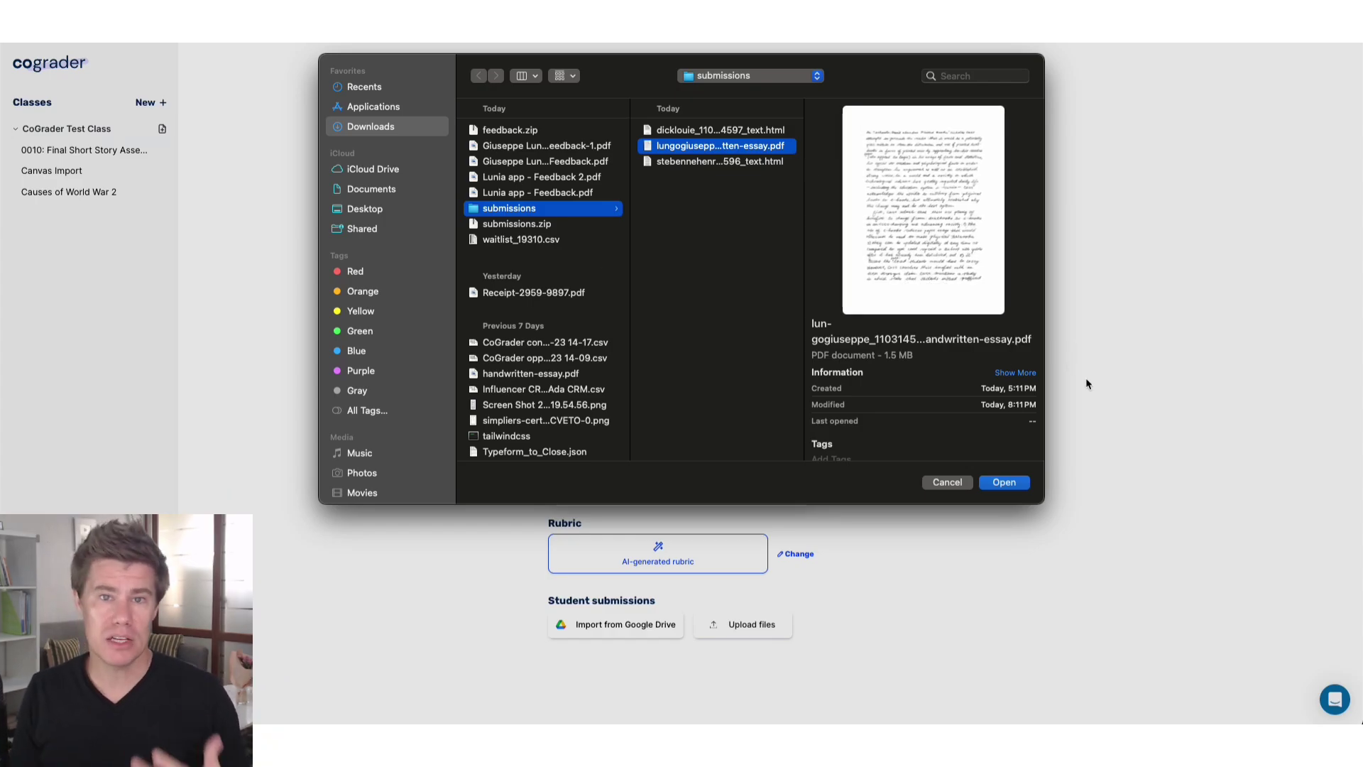
{"action": "key", "text": "space"}
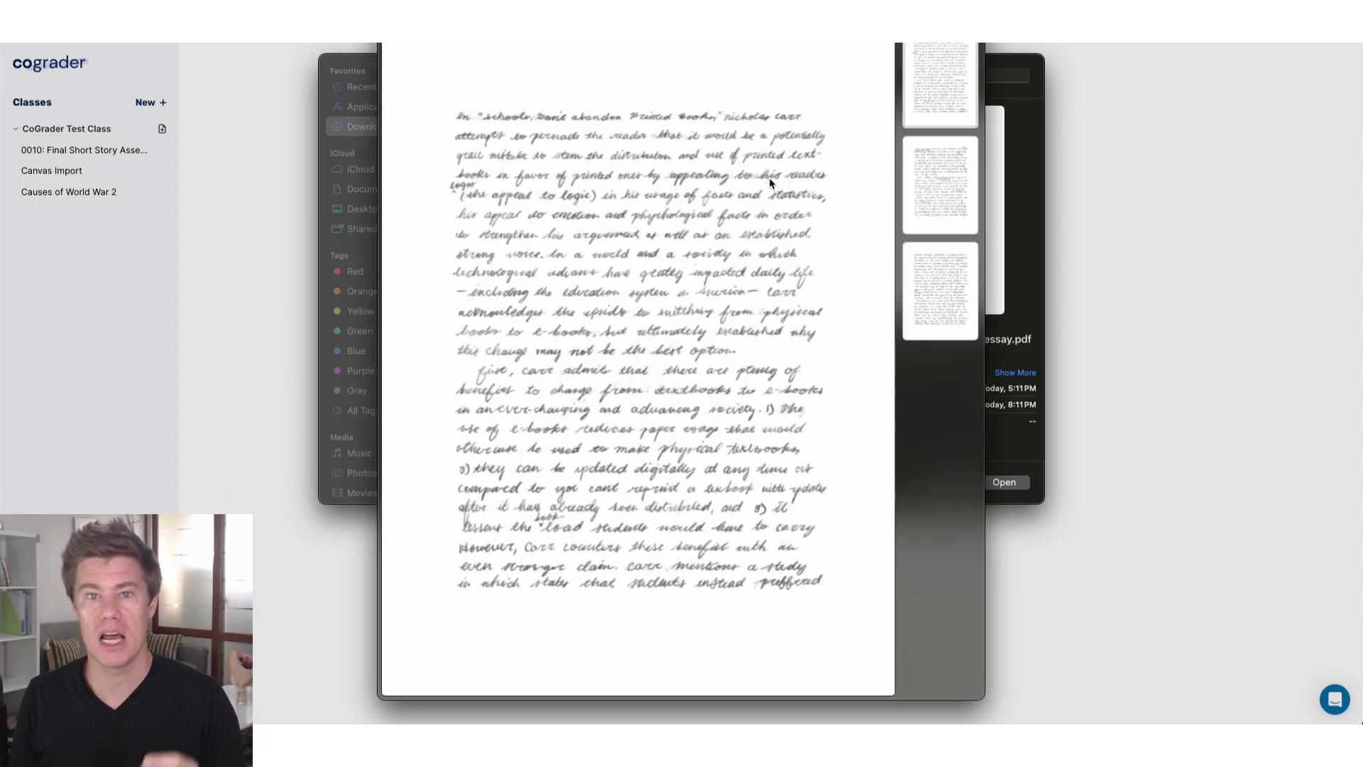
{"action": "scroll", "coordinate": [736, 335], "scroll_direction": "down", "scroll_amount": 15}
{"action": "scroll", "coordinate": [736, 336], "scroll_direction": "up", "scroll_amount": 10}
{"action": "scroll", "coordinate": [736, 335], "scroll_direction": "up", "scroll_amount": 5}
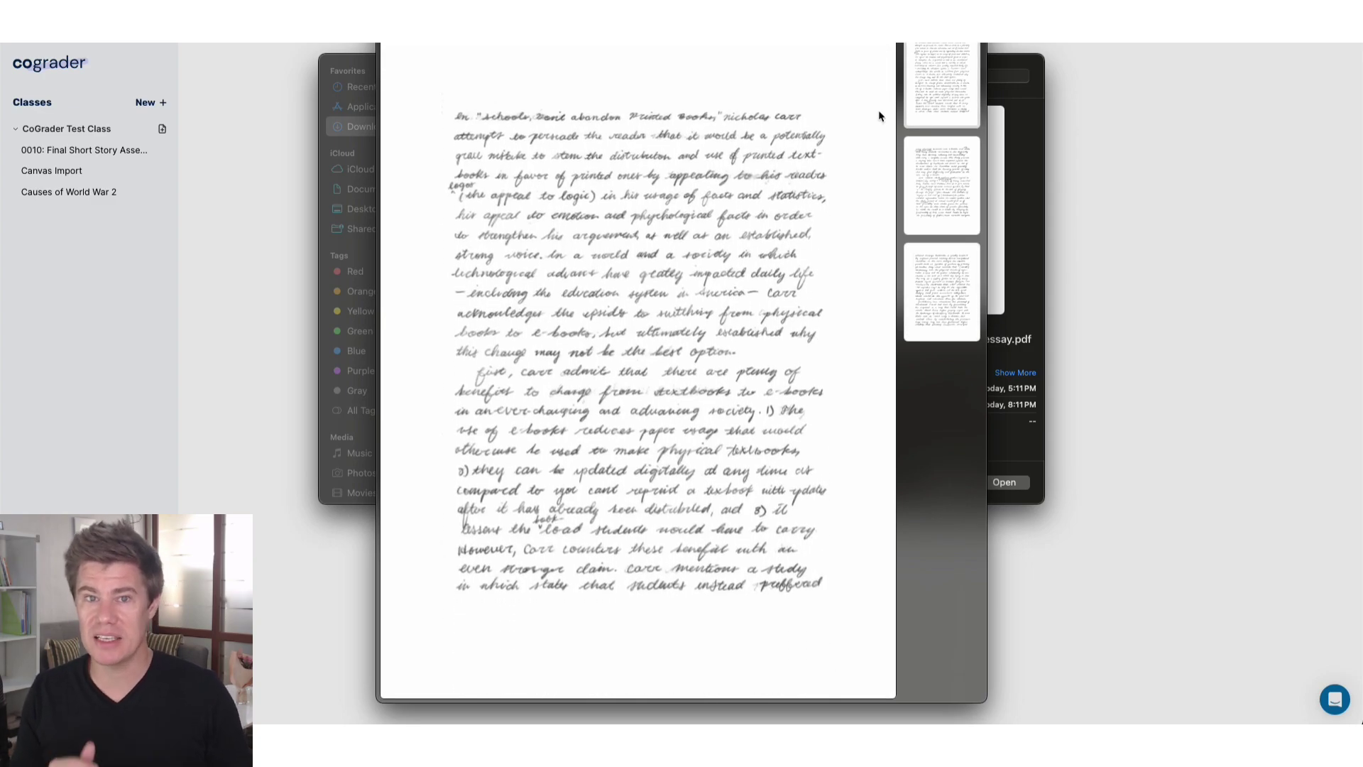
{"action": "left_click", "coordinate": [977, 206]}
{"action": "left_click", "coordinate": [960, 286]}
{"action": "left_click", "coordinate": [951, 79]}
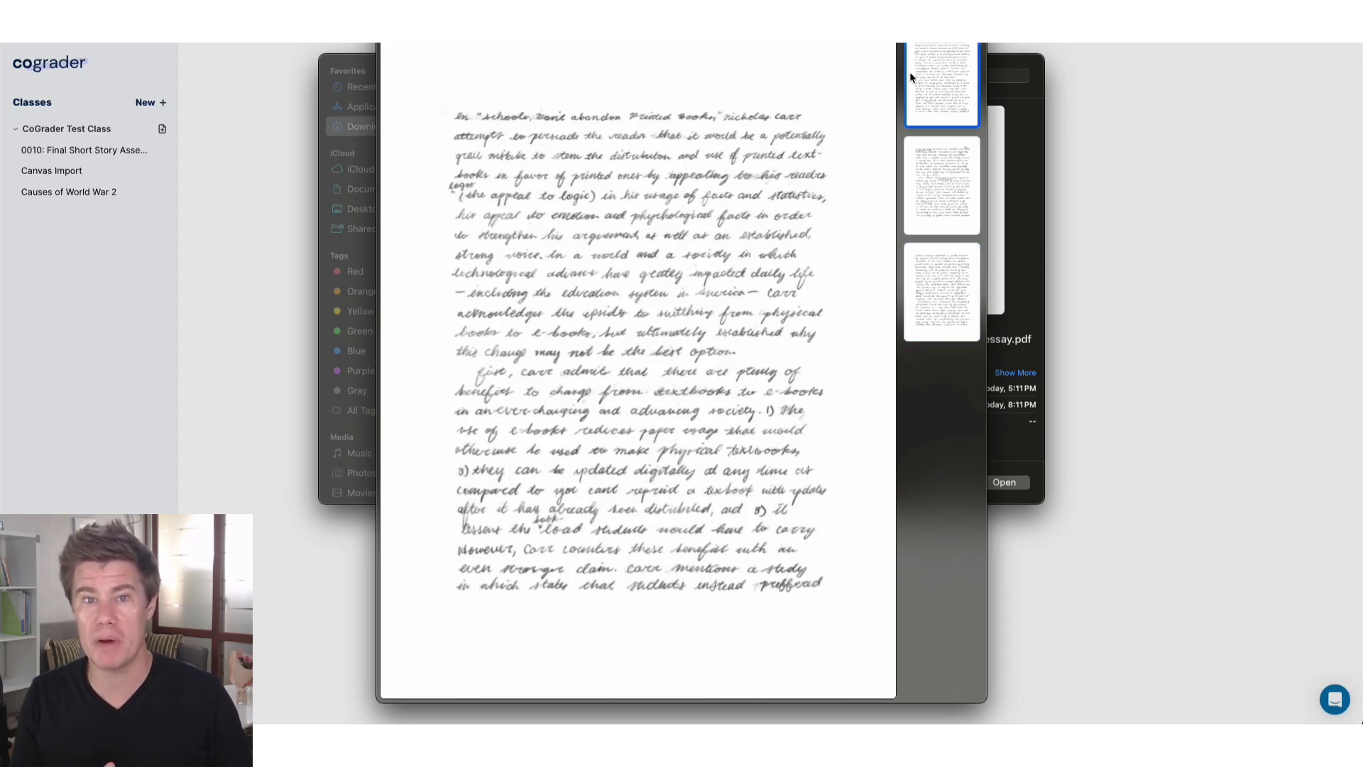
{"action": "key", "text": "space"}
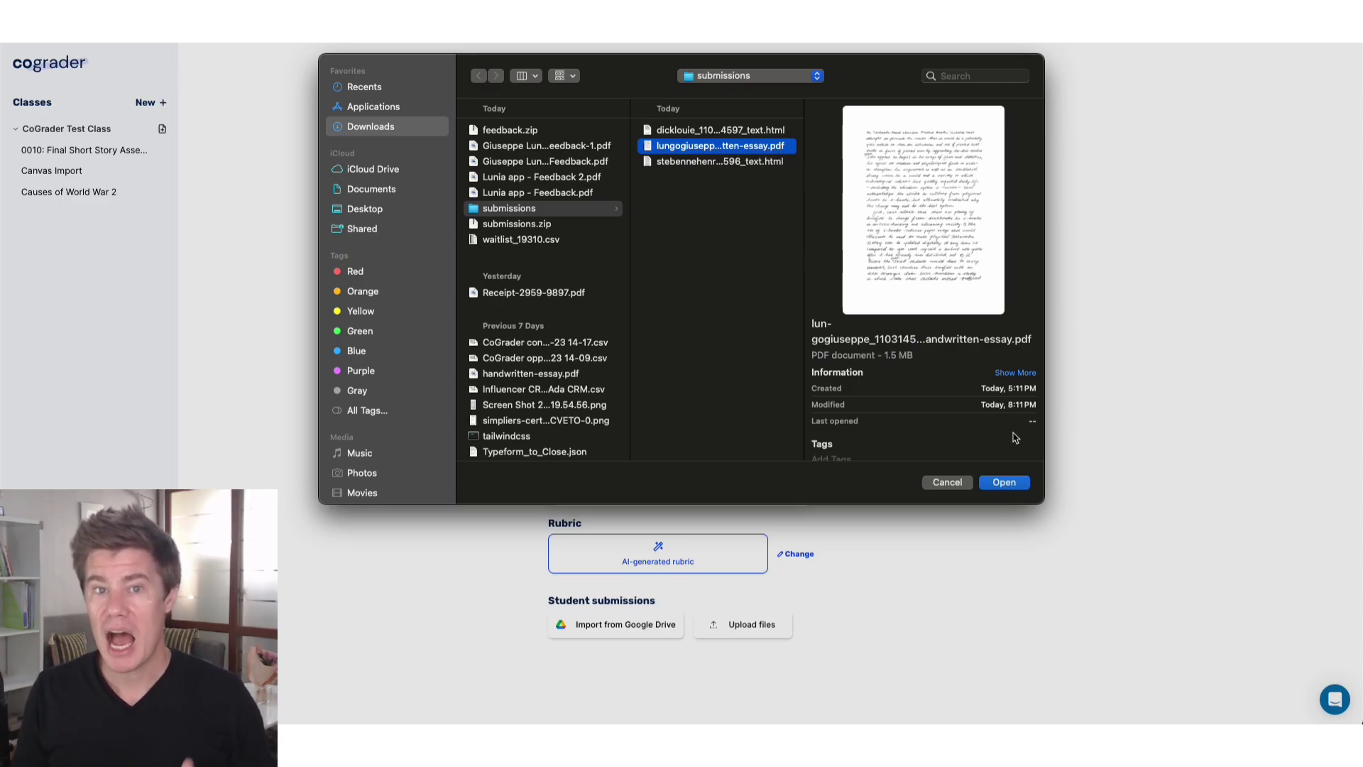
{"action": "left_click", "coordinate": [1018, 484]}
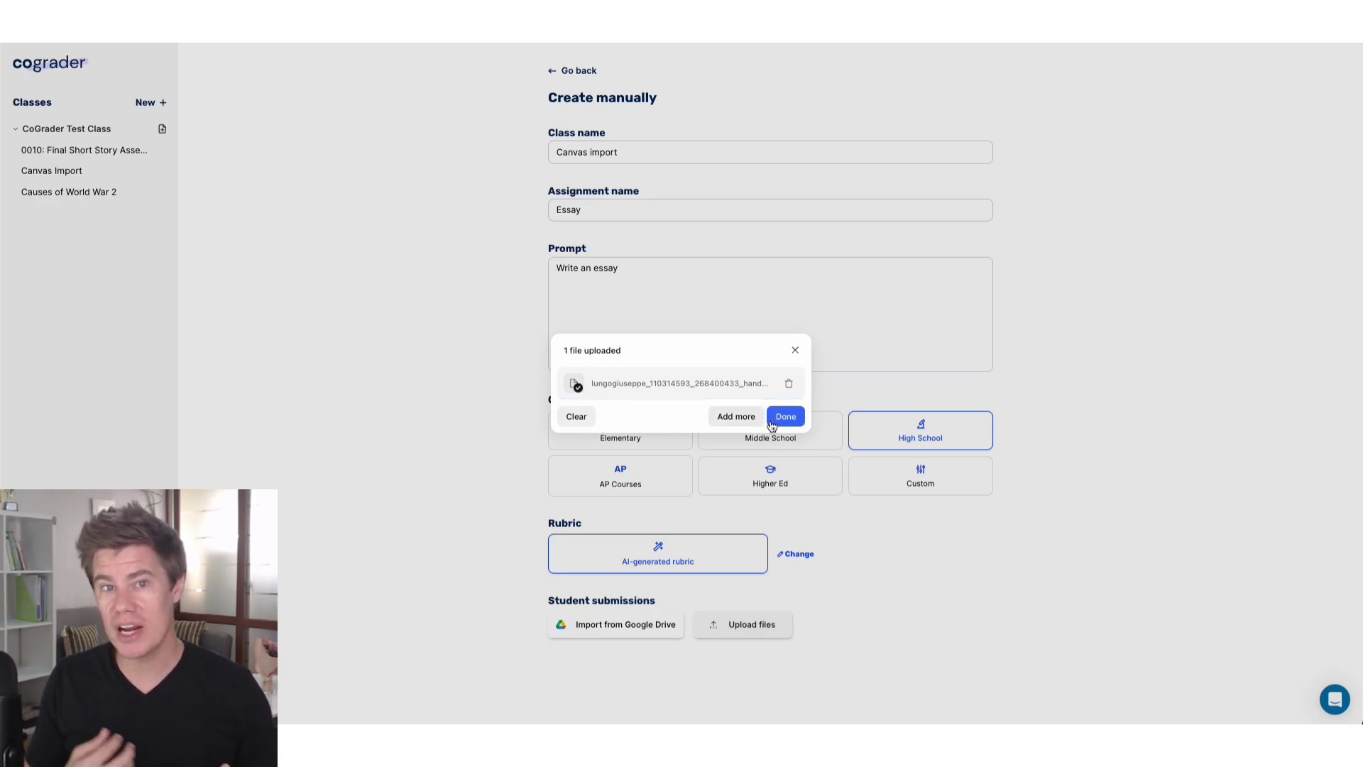
{"action": "left_click", "coordinate": [786, 418]}
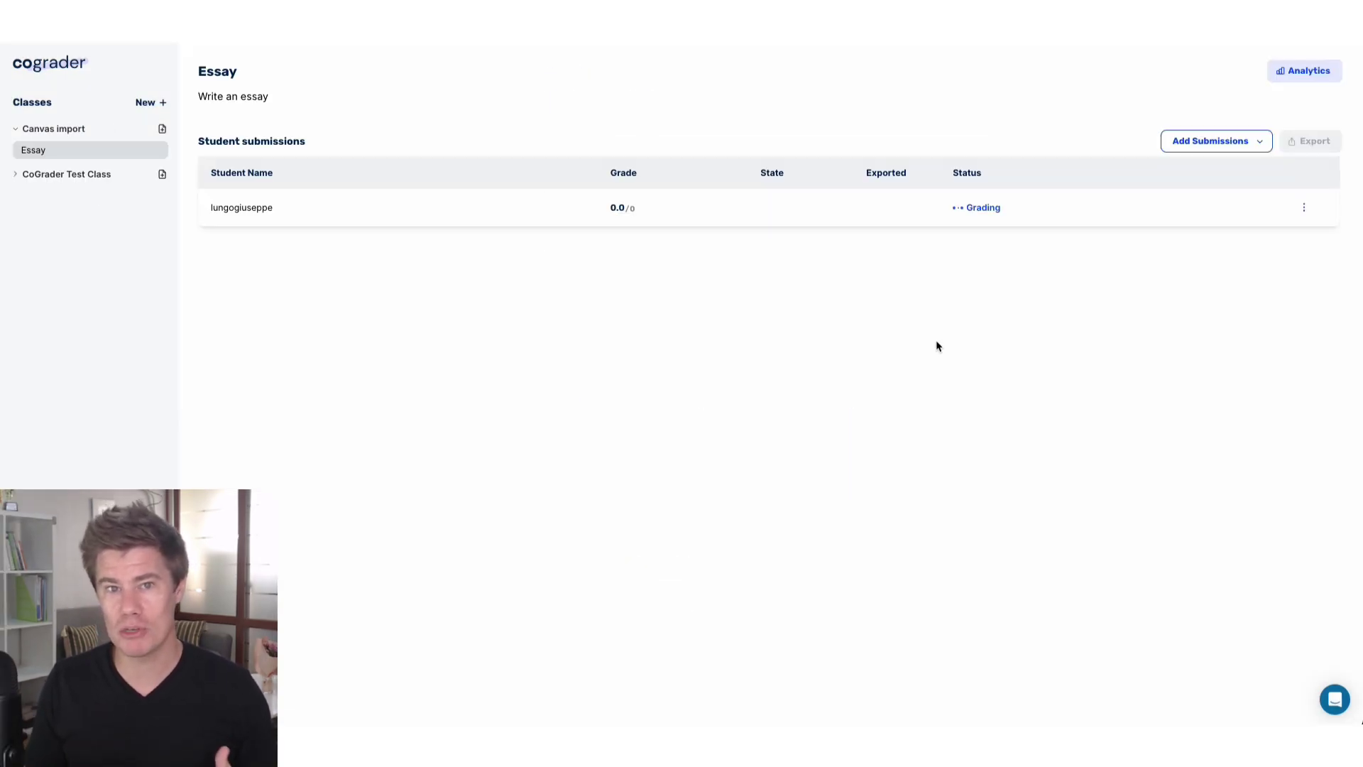
Open the student's handwritten essay graded 14.8/16 and review its feedback and rubric scores.
{"action": "left_click", "coordinate": [296, 211]}
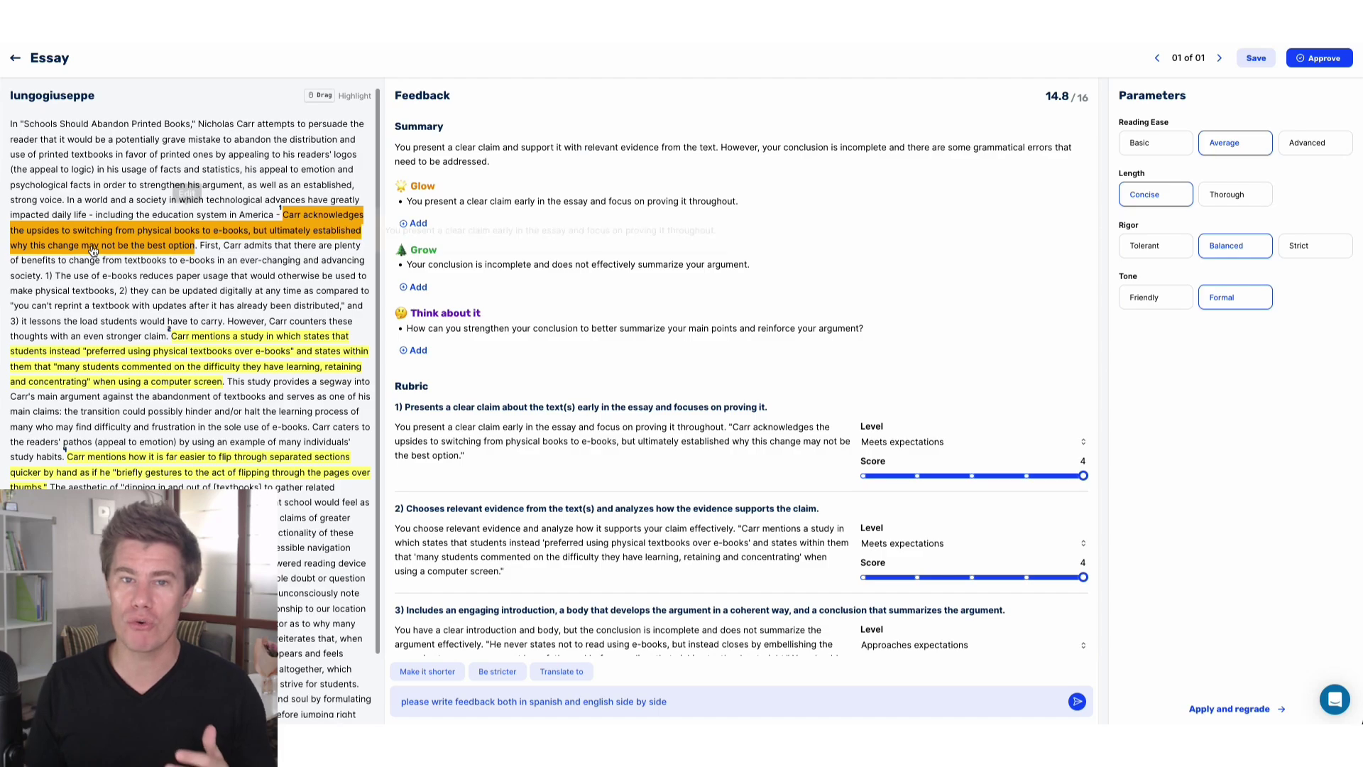
{"action": "scroll", "coordinate": [92, 246], "scroll_direction": "down", "scroll_amount": 2}
{"action": "scroll", "coordinate": [91, 246], "scroll_direction": "up", "scroll_amount": 1}
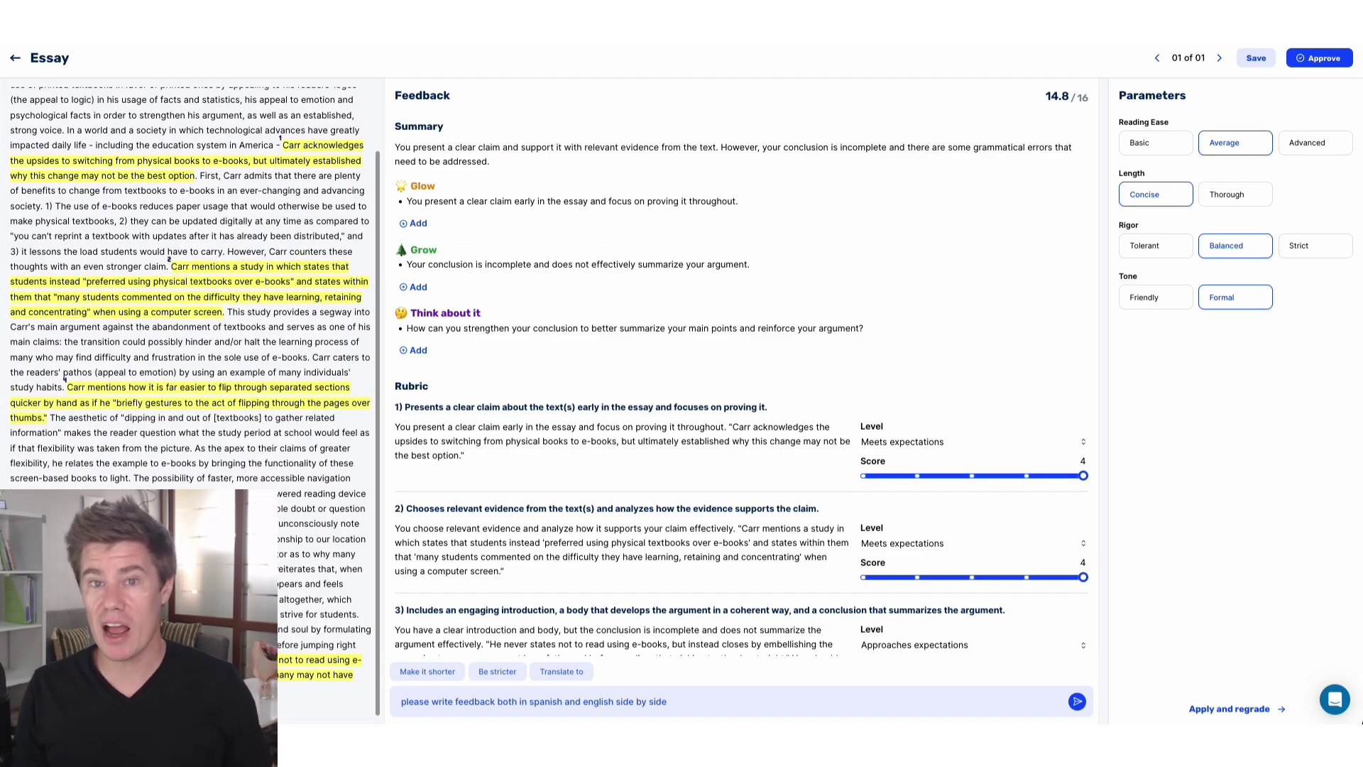
{"action": "scroll", "coordinate": [249, 417], "scroll_direction": "up", "scroll_amount": 3}
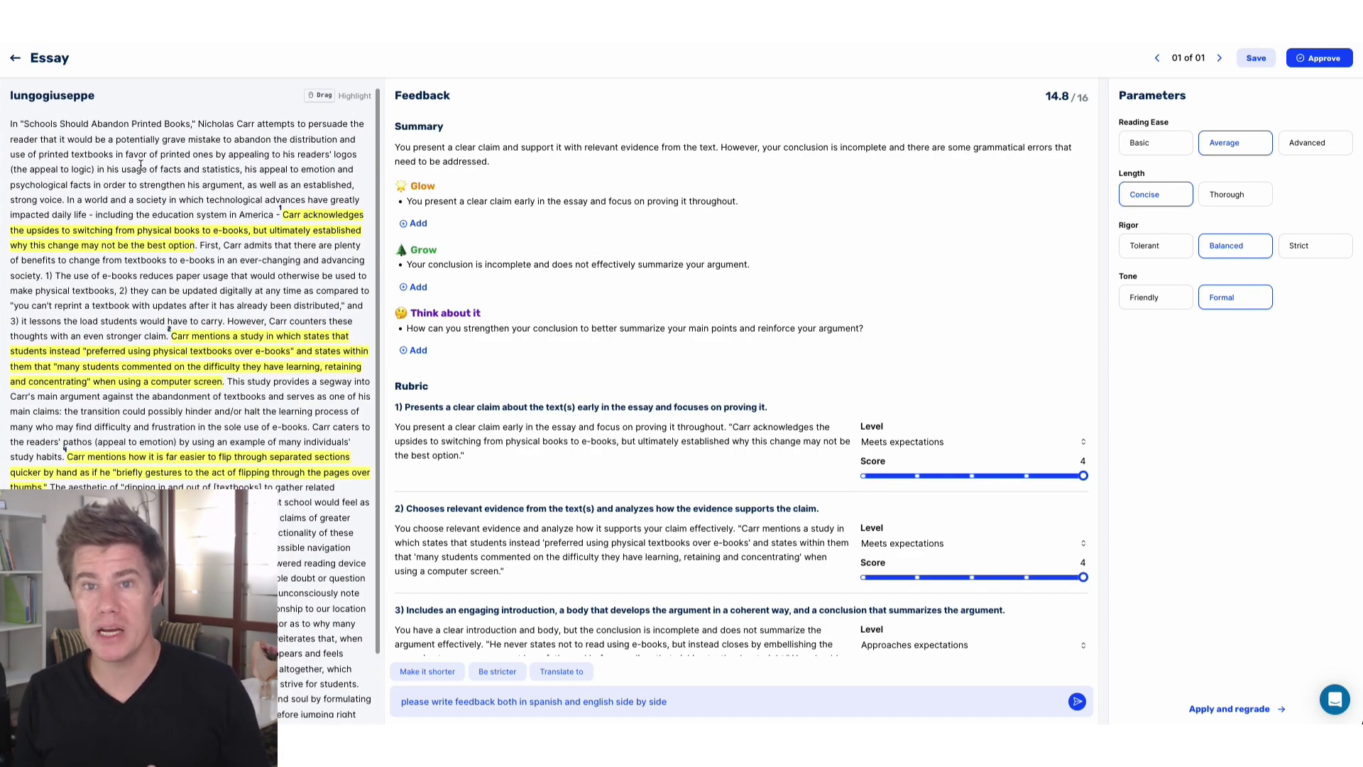
{"action": "scroll", "coordinate": [111, 123], "scroll_direction": "down", "scroll_amount": 3}
{"action": "scroll", "coordinate": [222, 106], "scroll_direction": "up", "scroll_amount": 3}
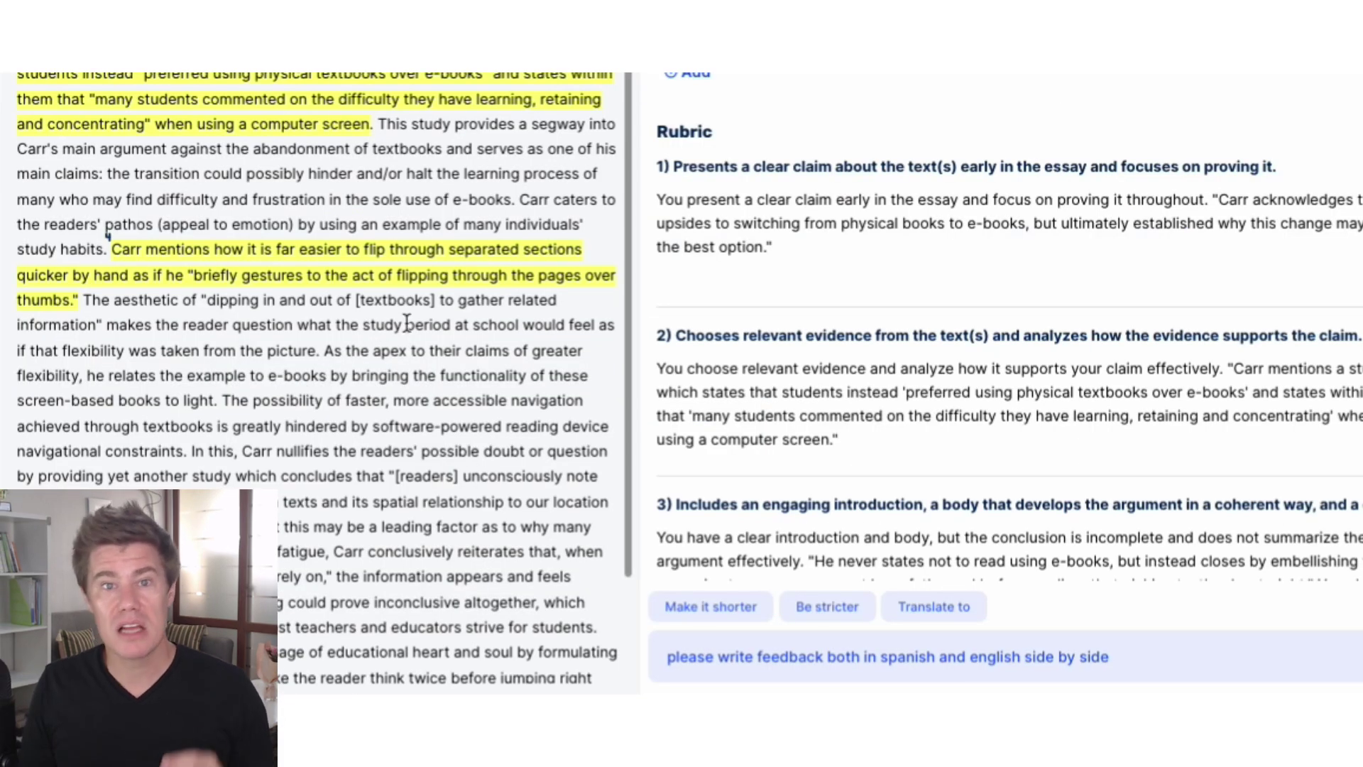
Extend the flipping-pages comment with the auto-completed 'briefly gestures' revision example and save it.
{"action": "mouse_move", "coordinate": [346, 478]}
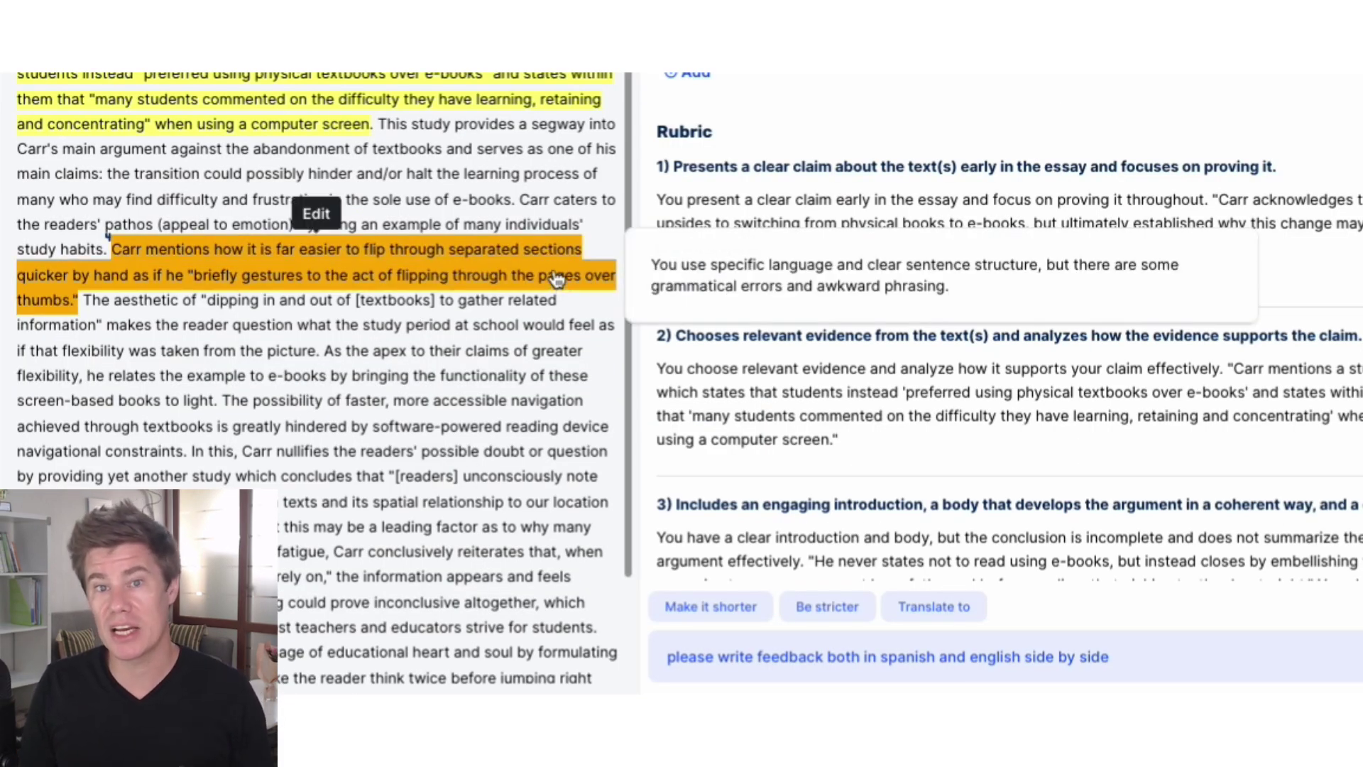
{"action": "left_click", "coordinate": [888, 284]}
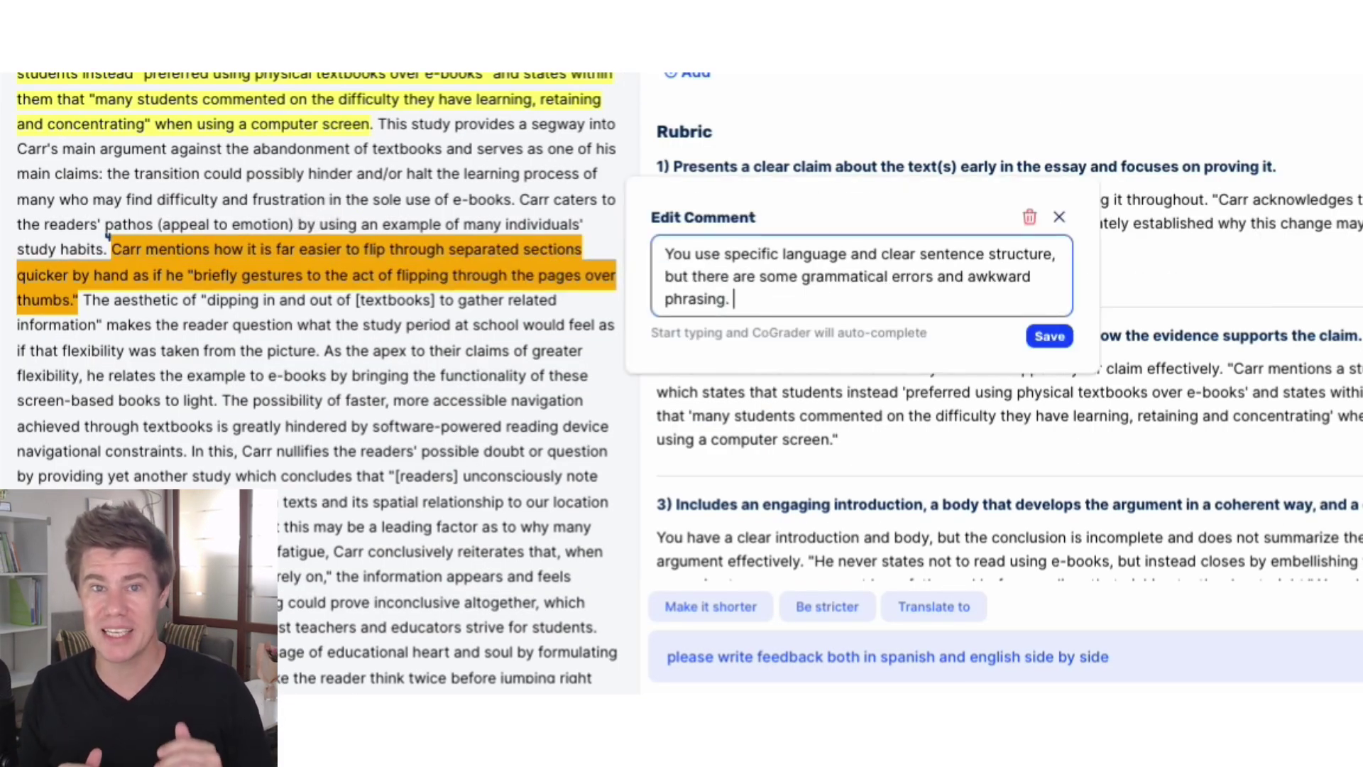
{"action": "type", "text": "For instance,"}
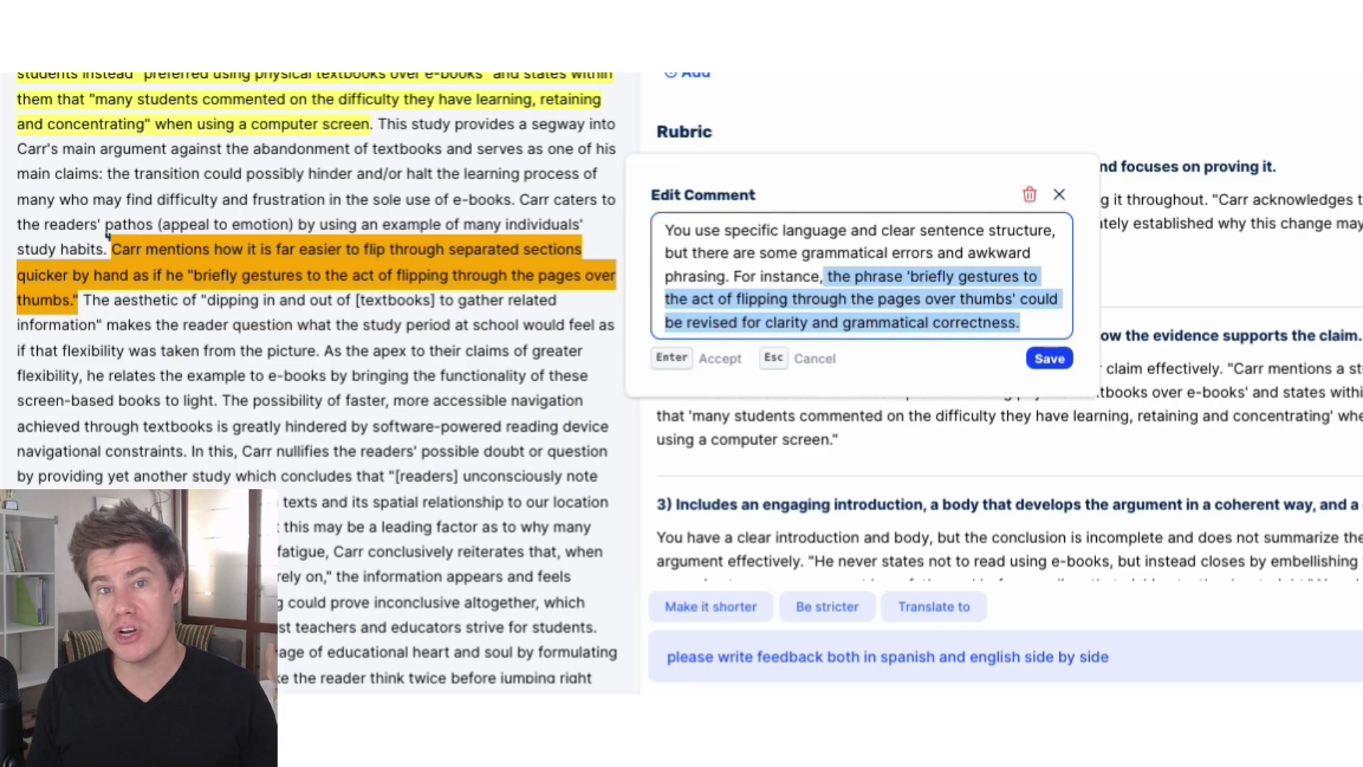
{"action": "key", "text": "Return"}
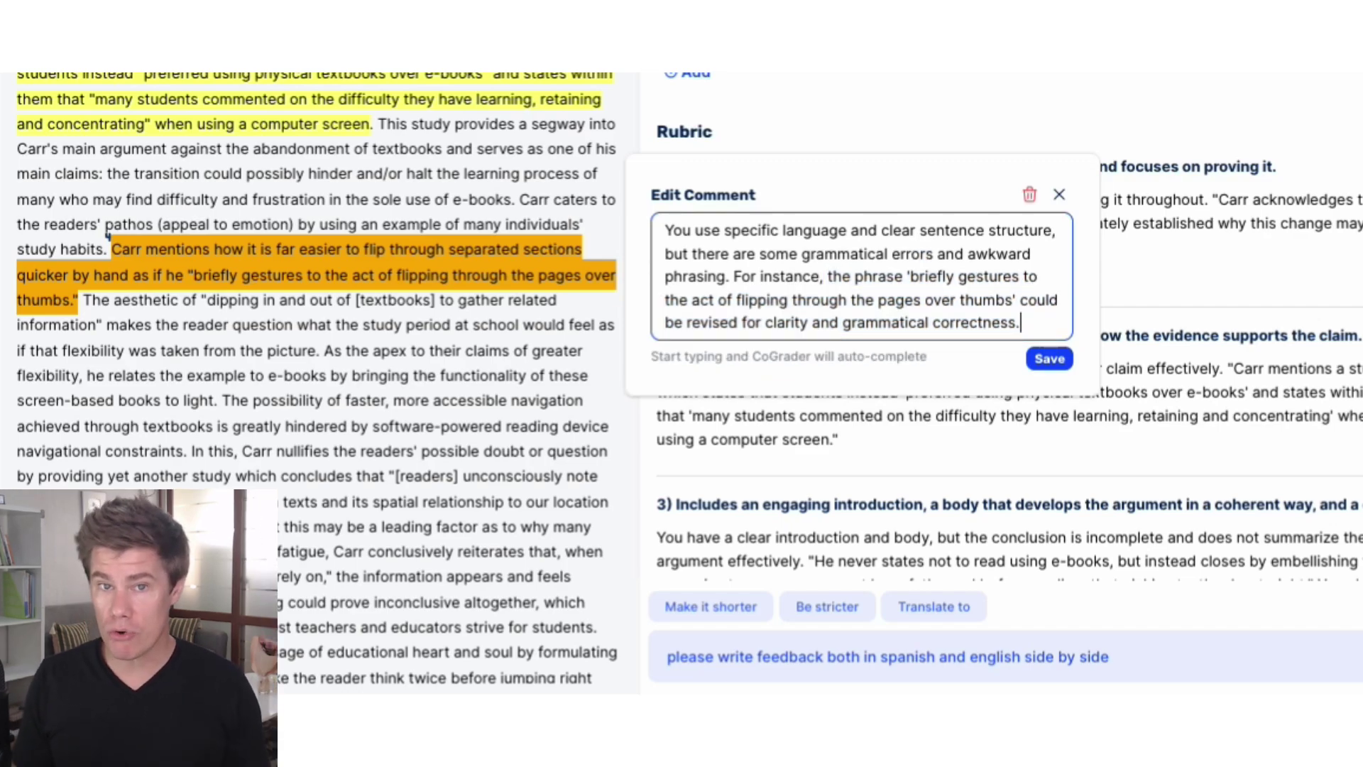
{"action": "left_click", "coordinate": [1049, 359]}
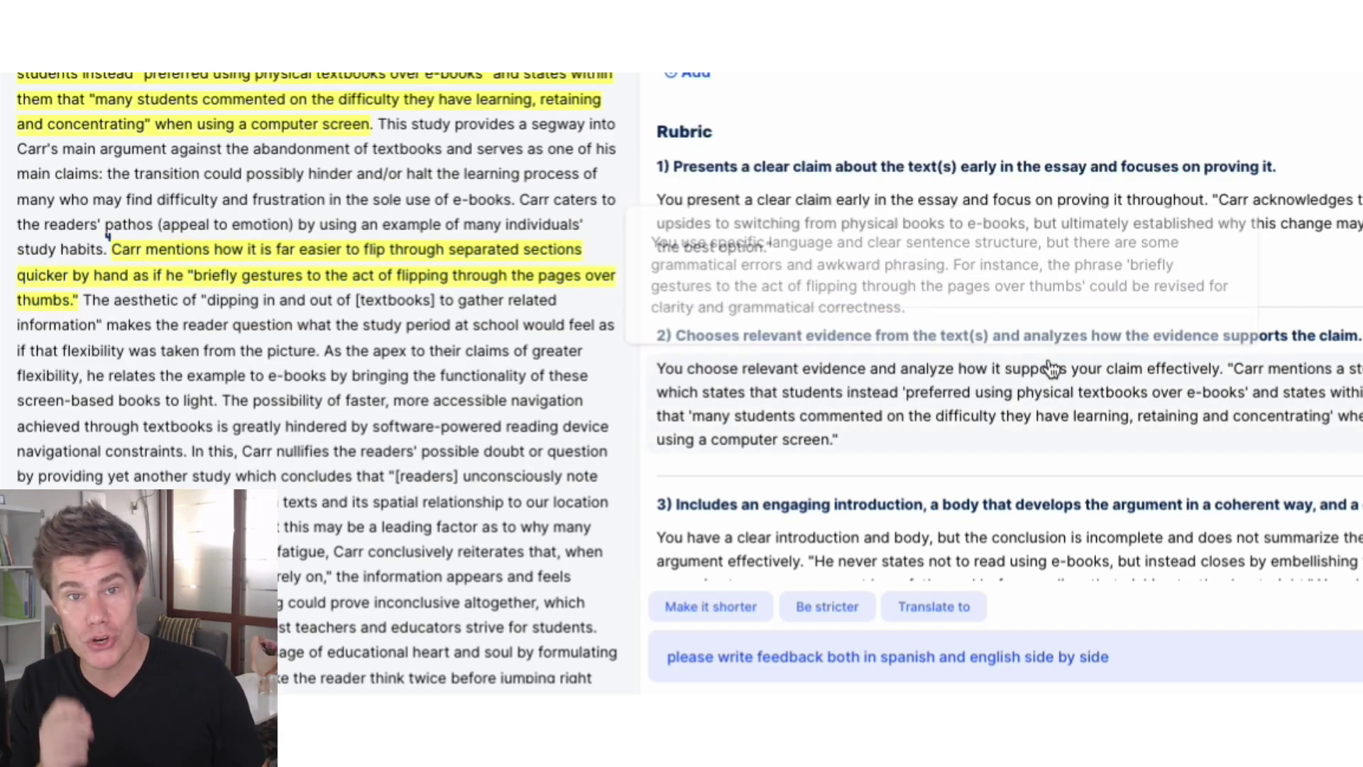
{"action": "scroll", "coordinate": [284, 284], "scroll_direction": "down", "scroll_amount": 3}
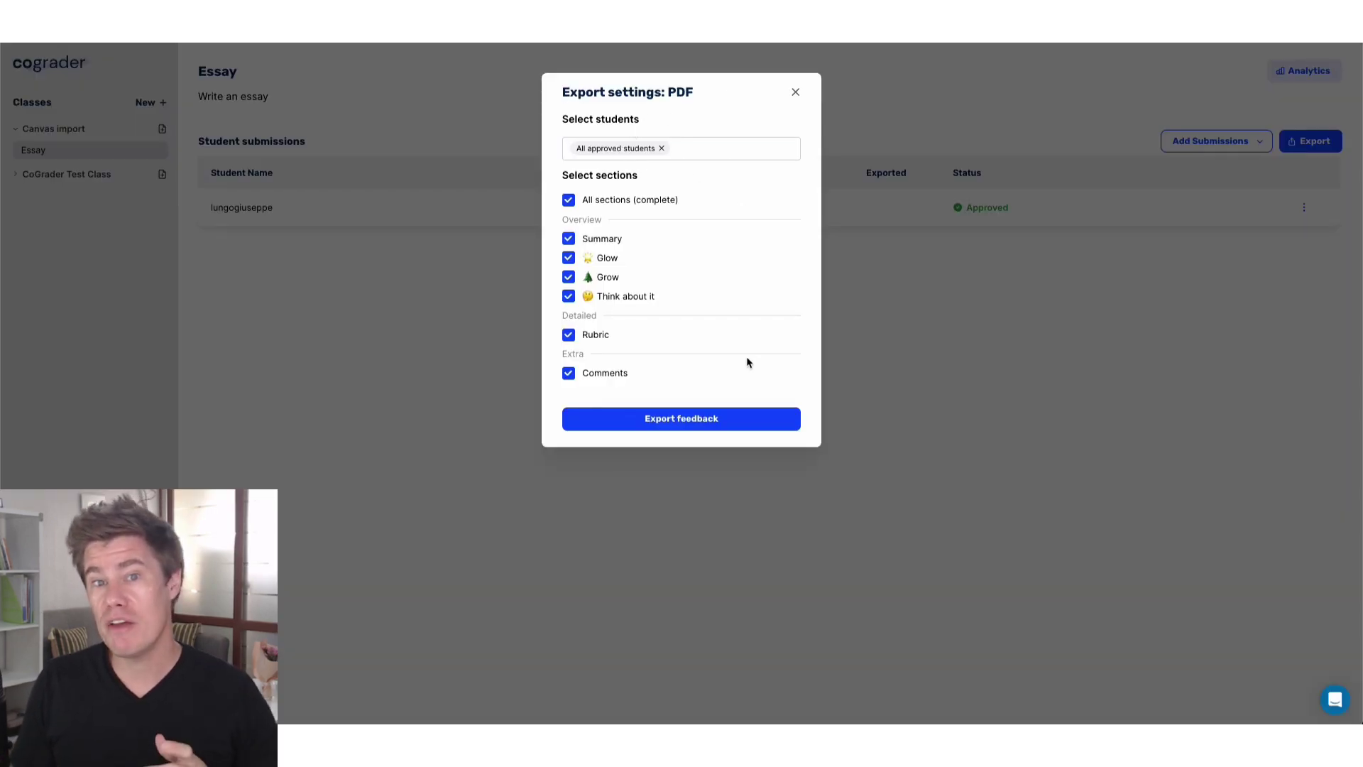
Export the feedback with all sections as PDF, replacing feedback.zip in Downloads.
{"action": "left_click", "coordinate": [665, 426]}
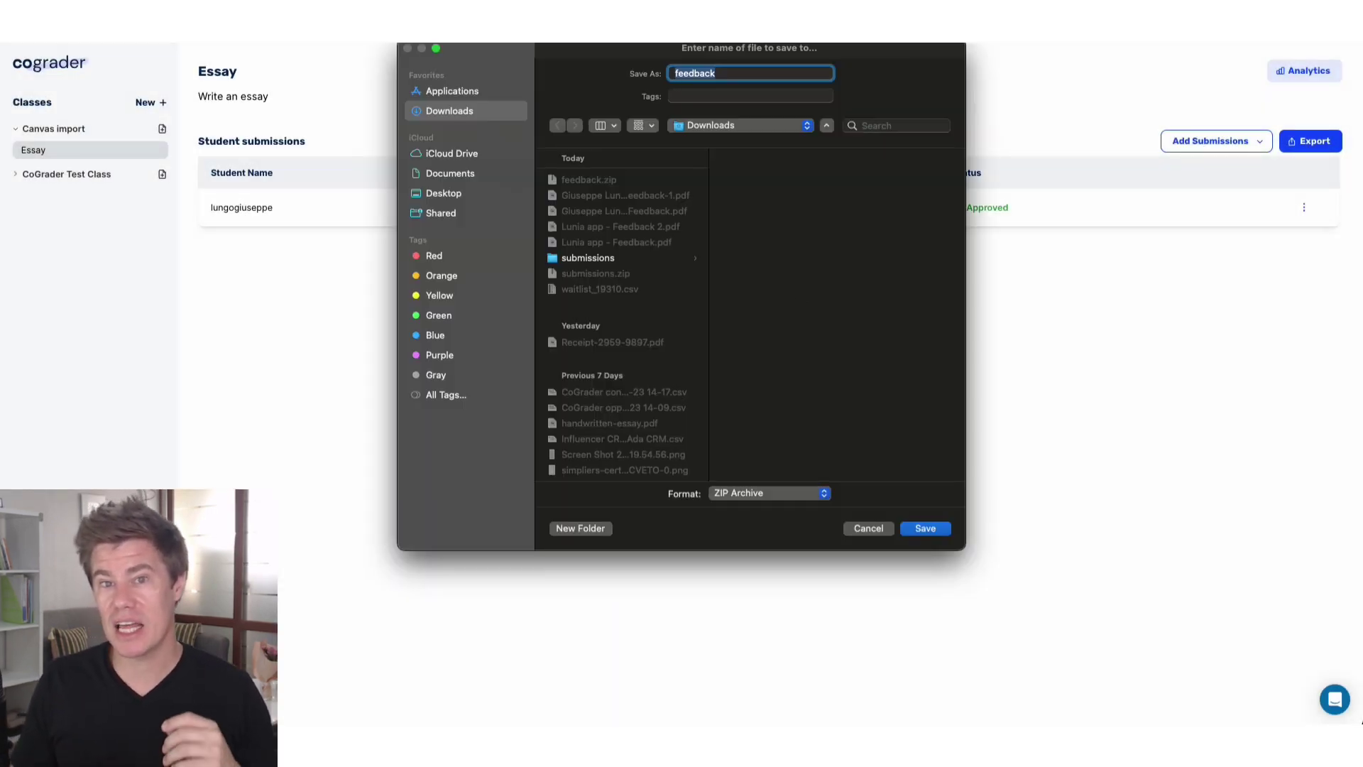
{"action": "left_click", "coordinate": [920, 529]}
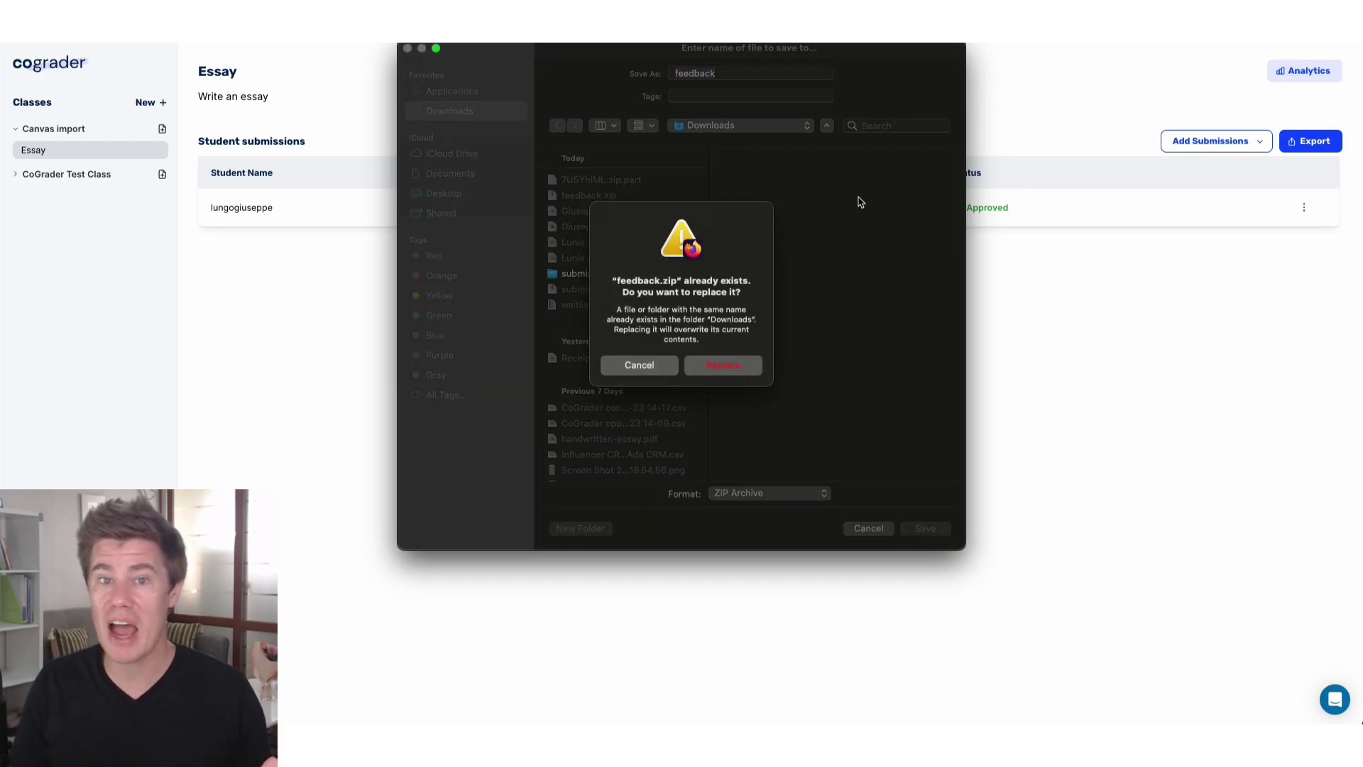
{"action": "left_click", "coordinate": [731, 364]}
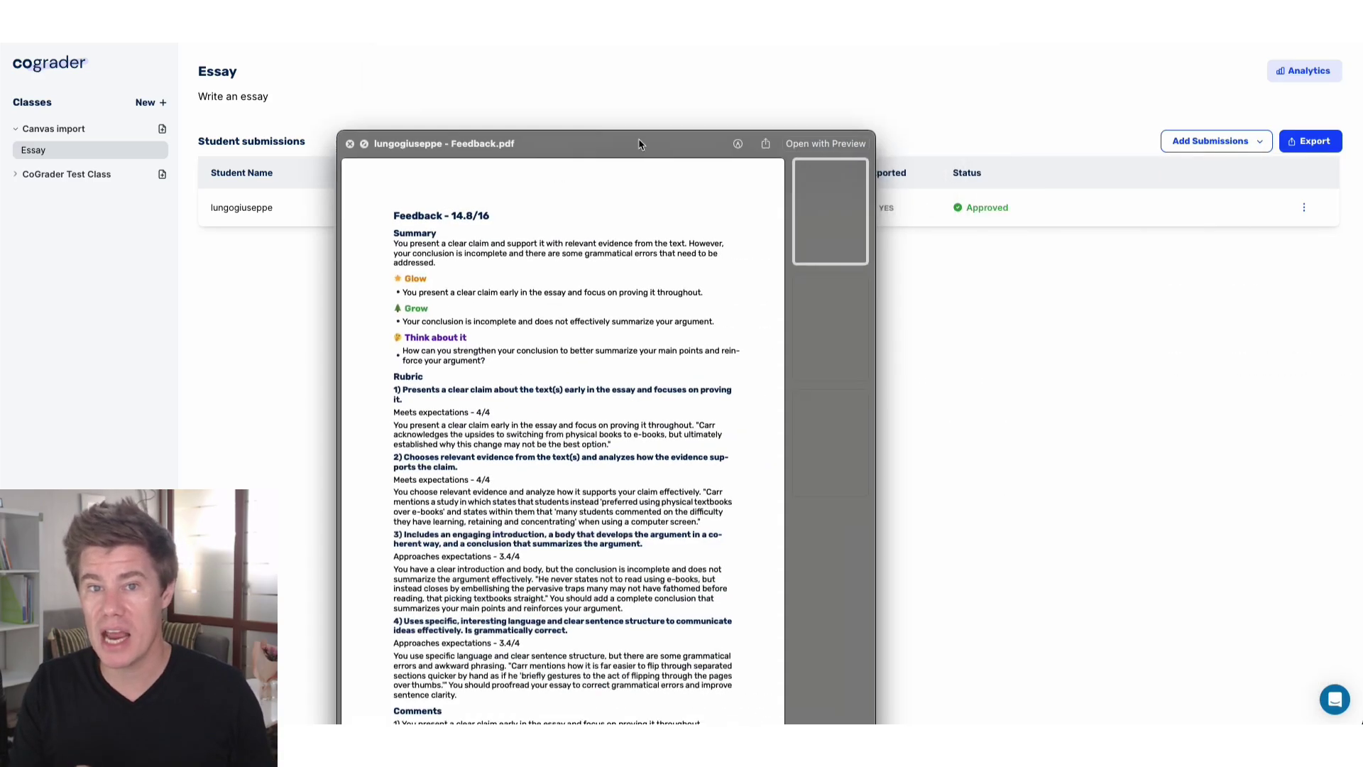
{"action": "scroll", "coordinate": [611, 234], "scroll_direction": "down", "scroll_amount": 5}
{"action": "scroll", "coordinate": [611, 234], "scroll_direction": "down", "scroll_amount": 10}
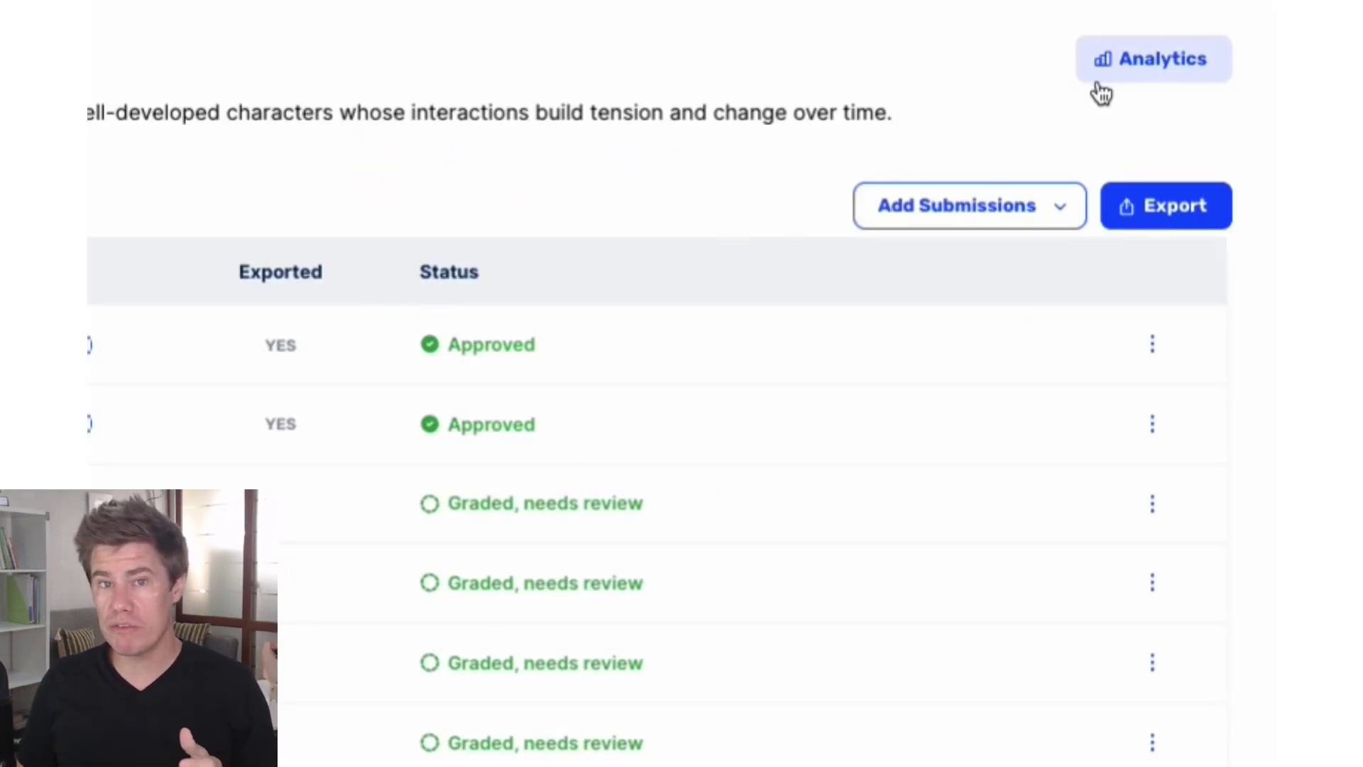
Open the short-story assignment's analytics and review the 12.78/16 average, grade distribution and rubric breakdown.
{"action": "left_click", "coordinate": [1200, 85]}
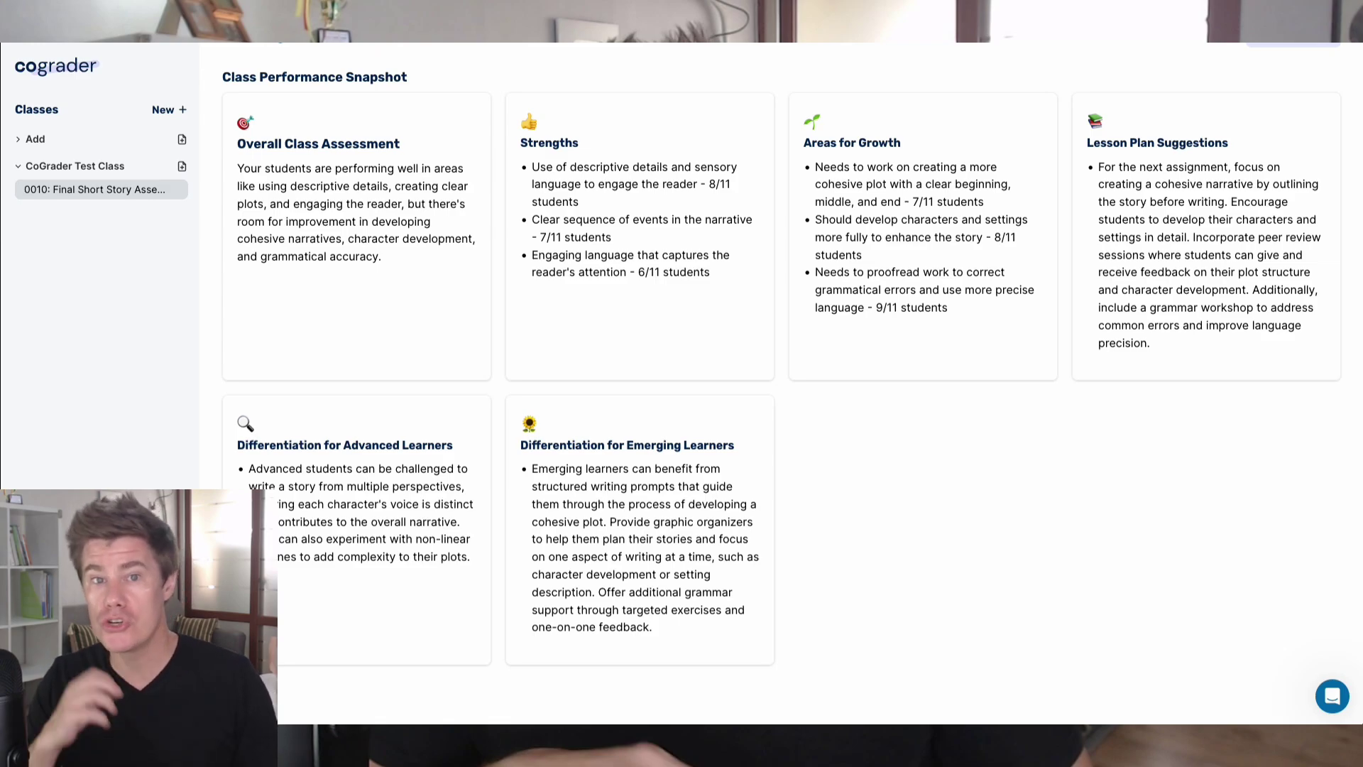
{"action": "scroll", "coordinate": [971, 450], "scroll_direction": "down", "scroll_amount": 7}
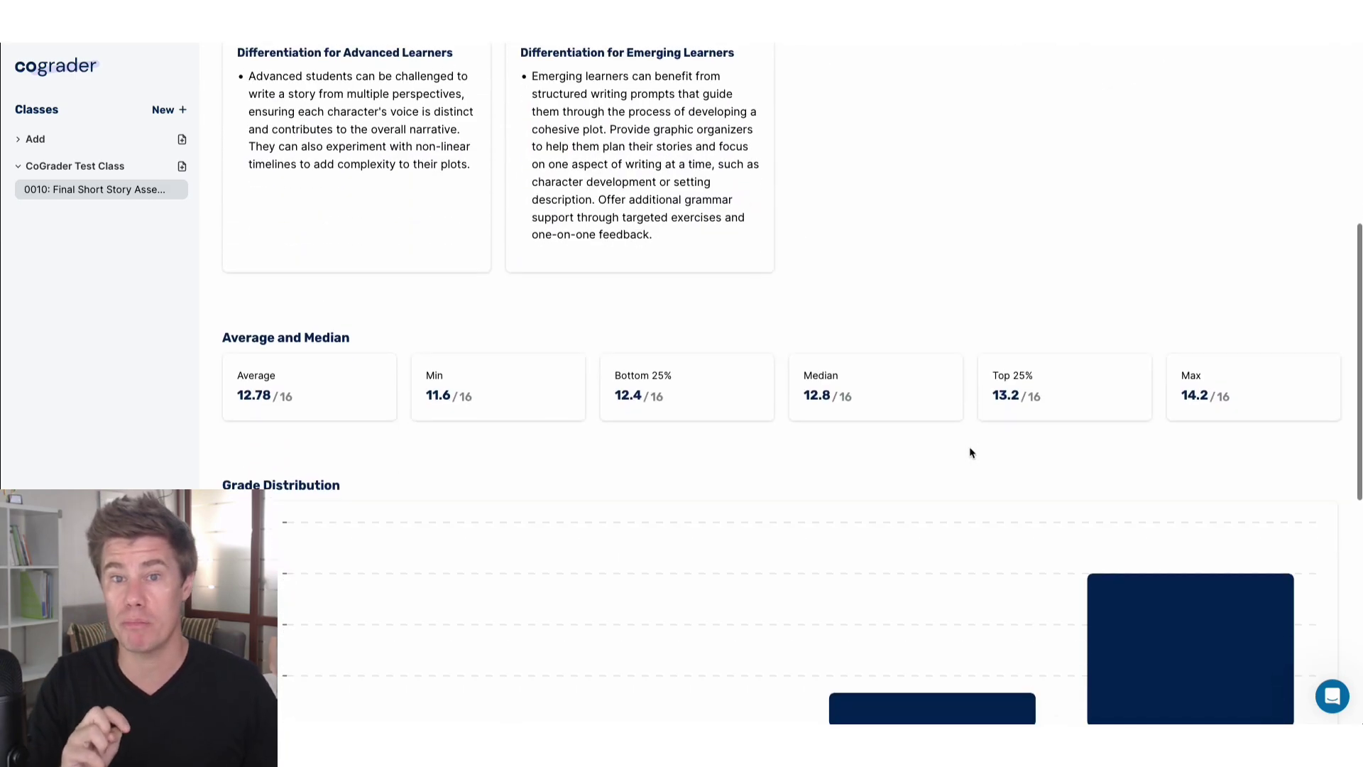
{"action": "scroll", "coordinate": [473, 343], "scroll_direction": "down", "scroll_amount": 1}
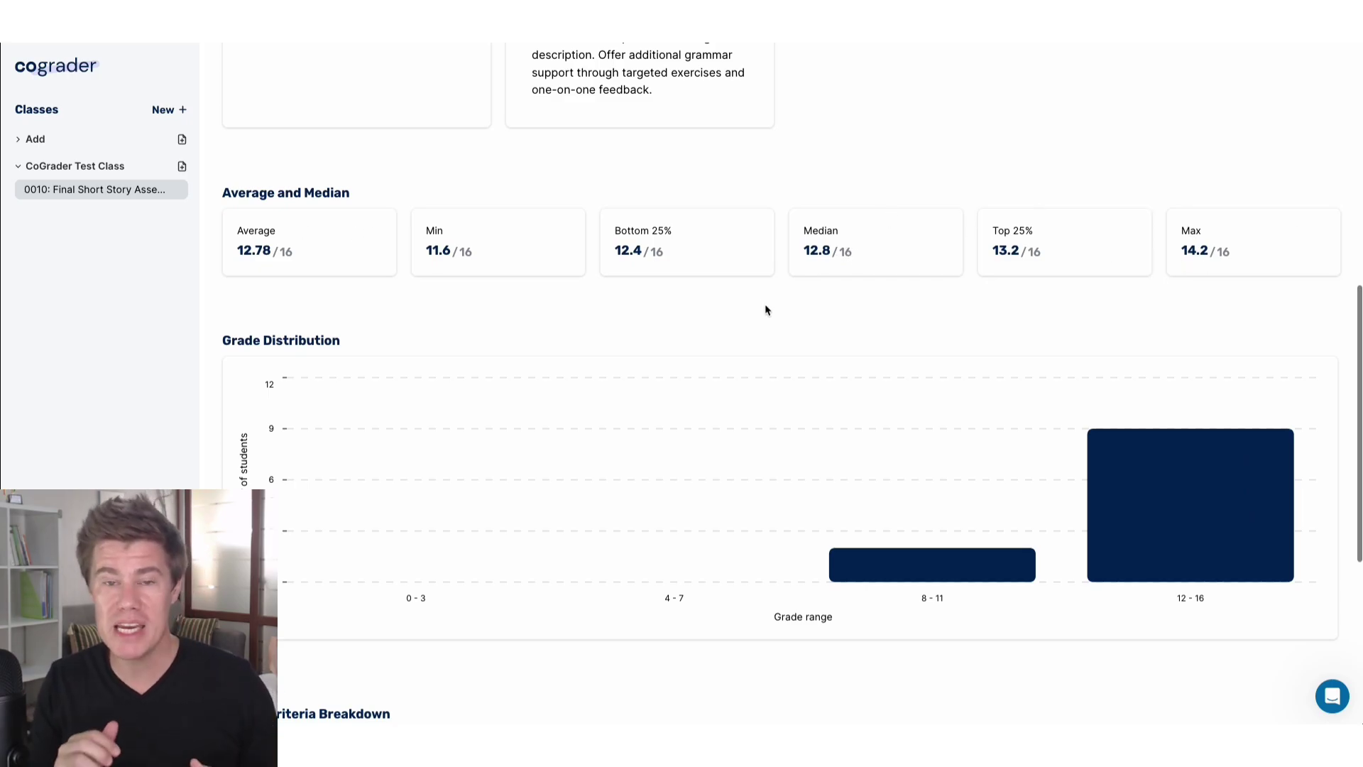
{"action": "scroll", "coordinate": [788, 346], "scroll_direction": "down", "scroll_amount": 1}
{"action": "scroll", "coordinate": [788, 346], "scroll_direction": "down", "scroll_amount": 5}
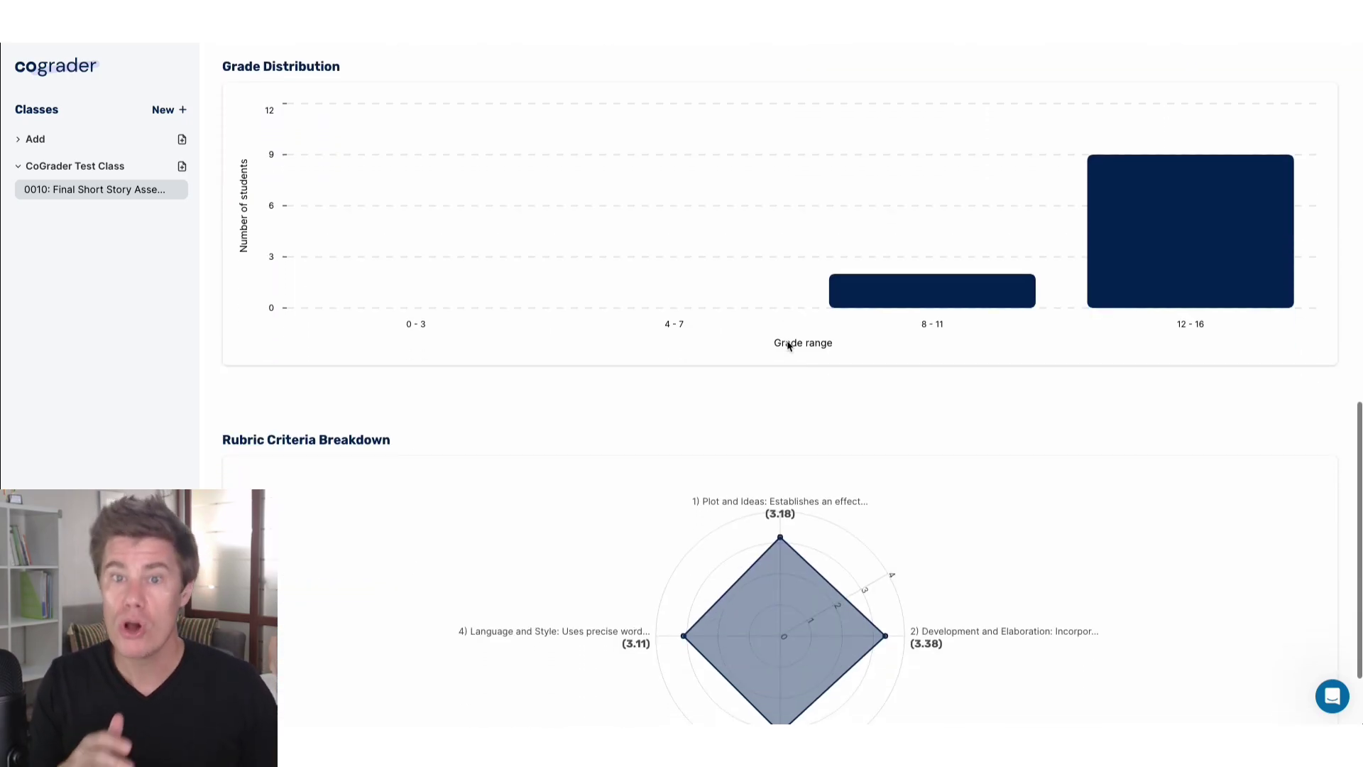